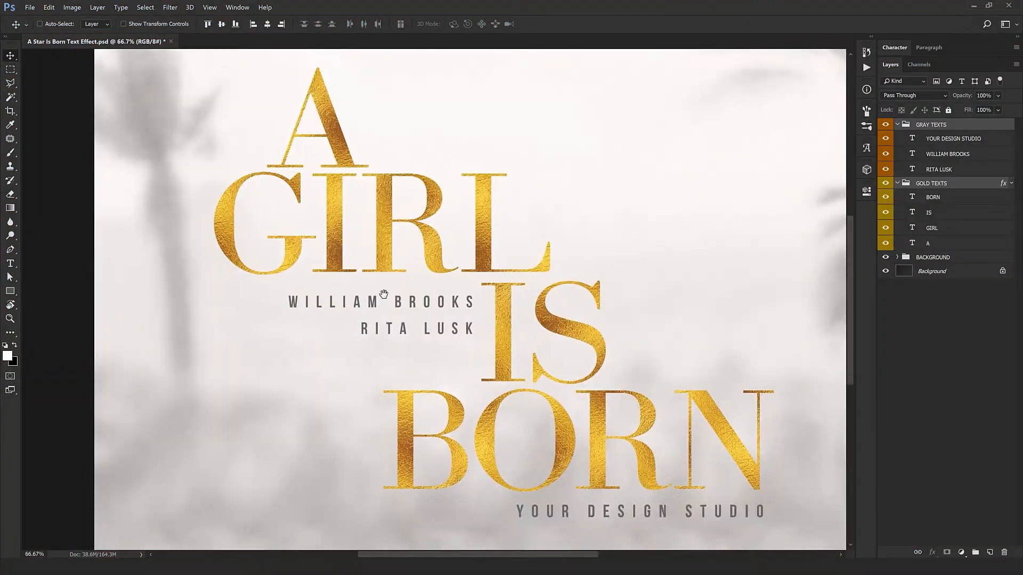
# Pan around the gold text design and open the Image Size dialog to review the document dimensions, then cancel it.
pyautogui.scroll(5, 411, 338)
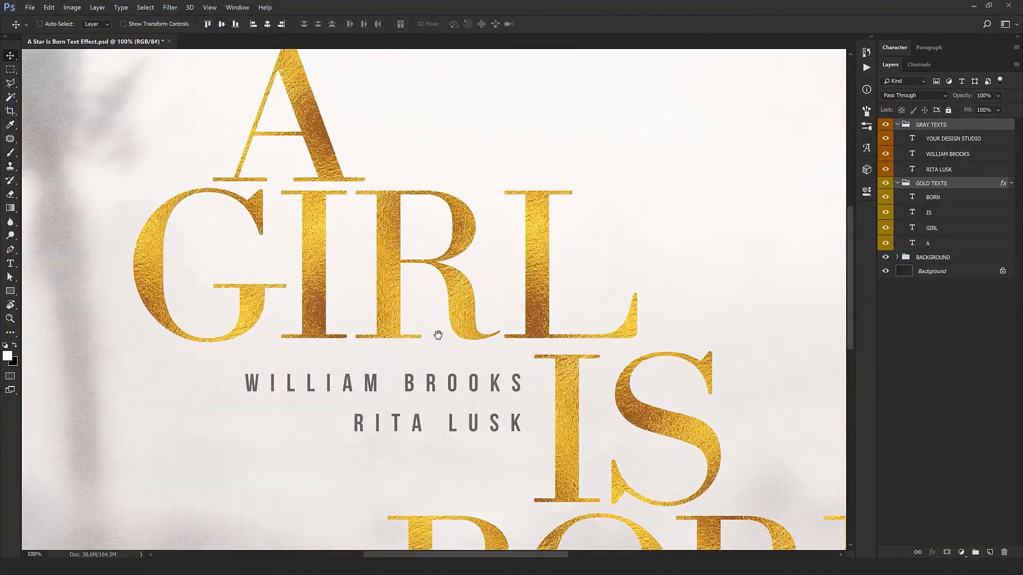
pyautogui.moveTo(505, 404); pyautogui.dragTo(452, 341)
pyautogui.click(73, 8)
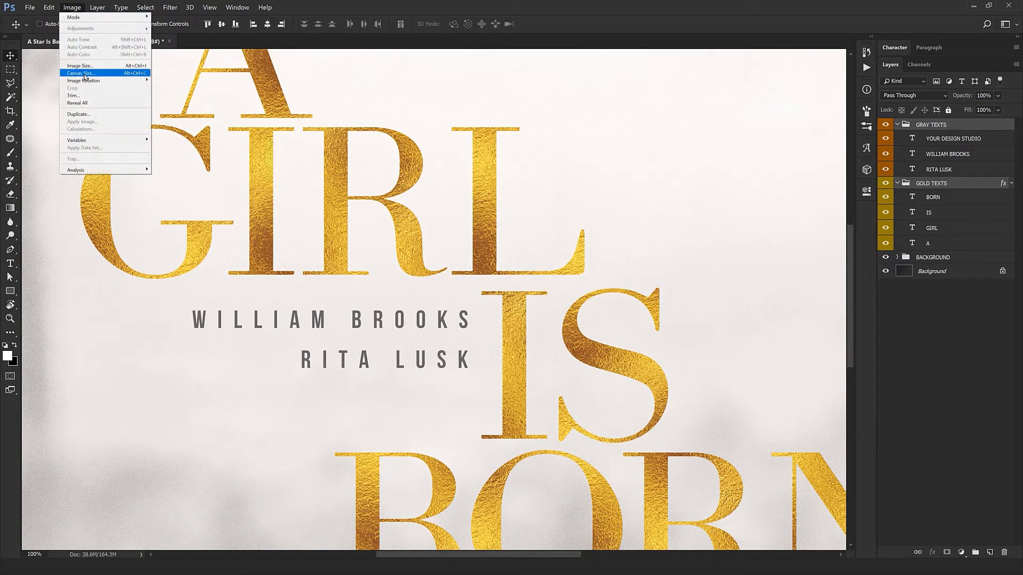
pyautogui.click(80, 65)
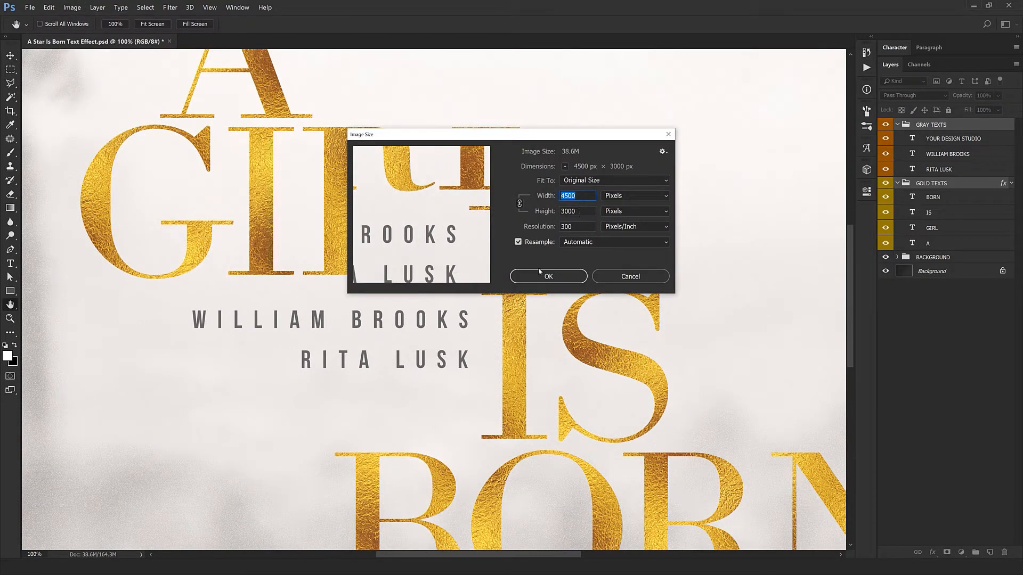
pyautogui.click(637, 278)
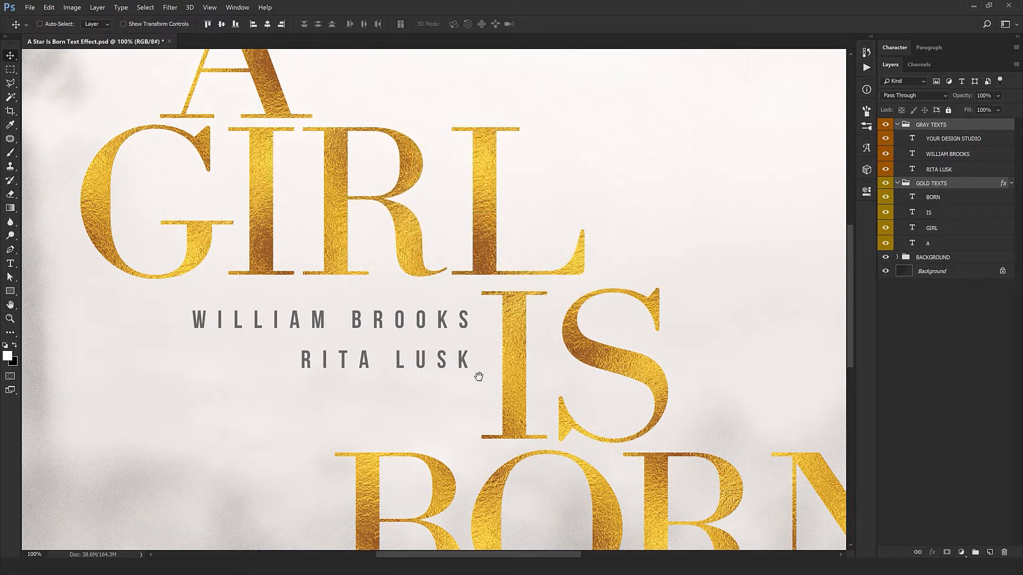
pyautogui.moveTo(480, 377); pyautogui.dragTo(461, 233)
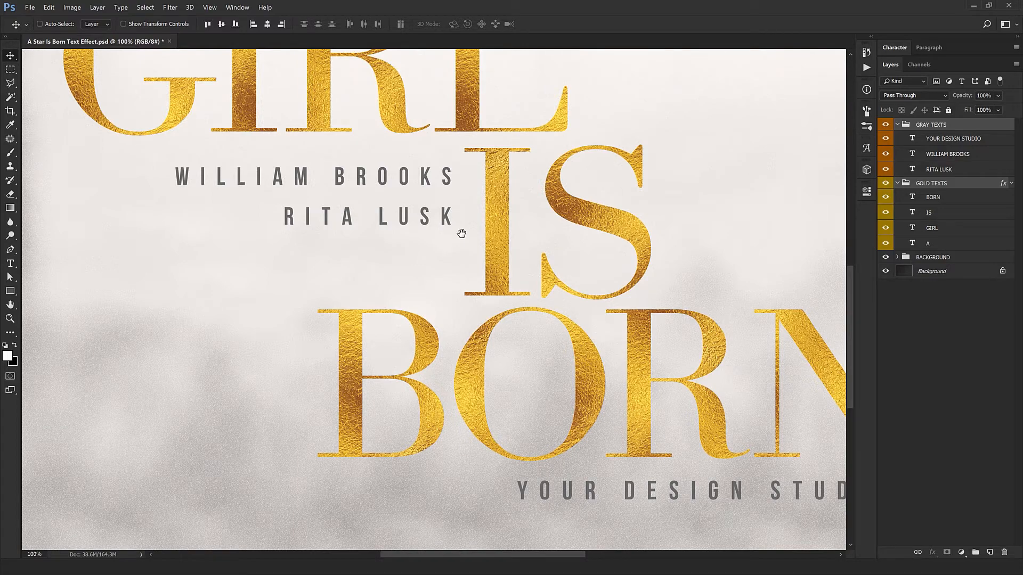
pyautogui.keyDown('ctrl'); pyautogui.keyDown('alt'); pyautogui.click(462, 235); pyautogui.keyUp('alt'); pyautogui.keyUp('ctrl')
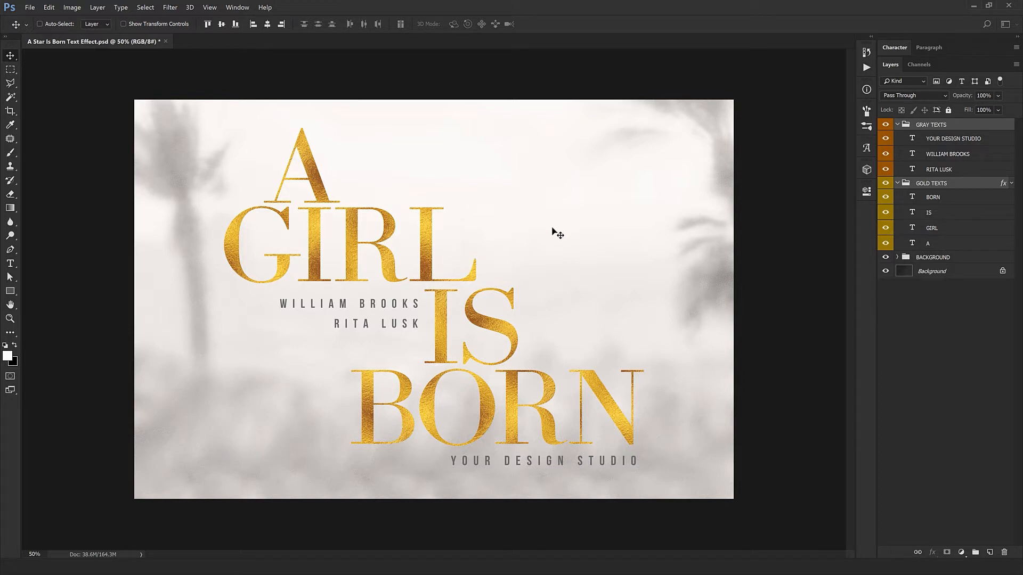
# Select each gold text layer in turn to check which word it holds on the canvas.
pyautogui.click(937, 199)
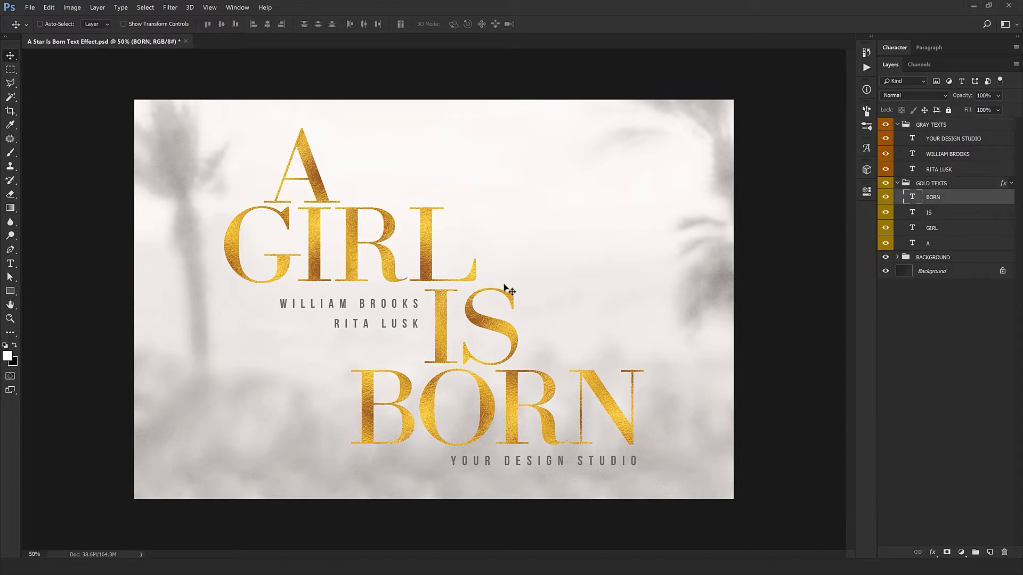
pyautogui.click(934, 246)
pyautogui.moveTo(328, 271)
pyautogui.mouseDown()
pyautogui.moveTo(486, 279)
pyautogui.moveTo(356, 261)
pyautogui.moveTo(329, 271)
pyautogui.mouseUp()
pyautogui.click(933, 197)
pyautogui.moveTo(428, 261)
pyautogui.mouseDown()
pyautogui.moveTo(524, 260)
pyautogui.moveTo(341, 247)
pyautogui.moveTo(428, 263)
pyautogui.mouseUp()
pyautogui.click(936, 212)
pyautogui.moveTo(468, 299)
pyautogui.mouseDown()
pyautogui.moveTo(491, 279)
pyautogui.moveTo(471, 298)
pyautogui.mouseUp()
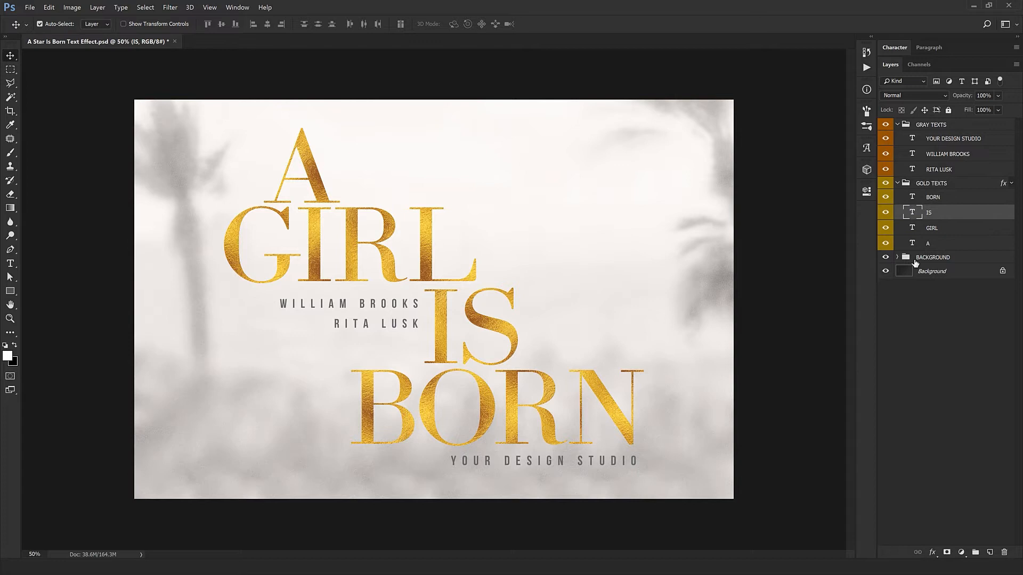
# Replace the word GIRL with STAR in its gold text layer and return to the Move tool.
pyautogui.doubleClick(912, 228)
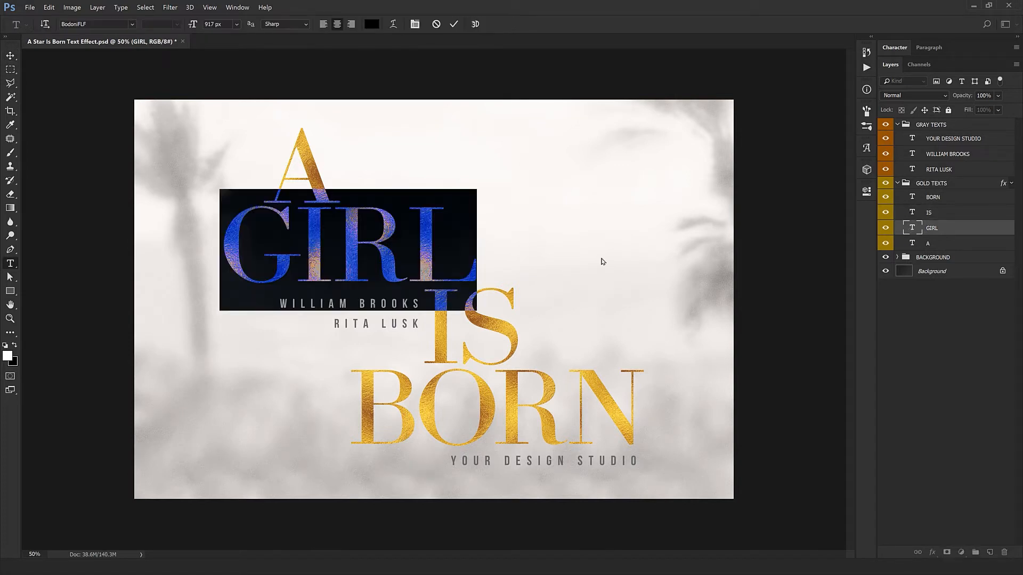
pyautogui.write('s')
pyautogui.press('BackSpace')
pyautogui.write('STAR')
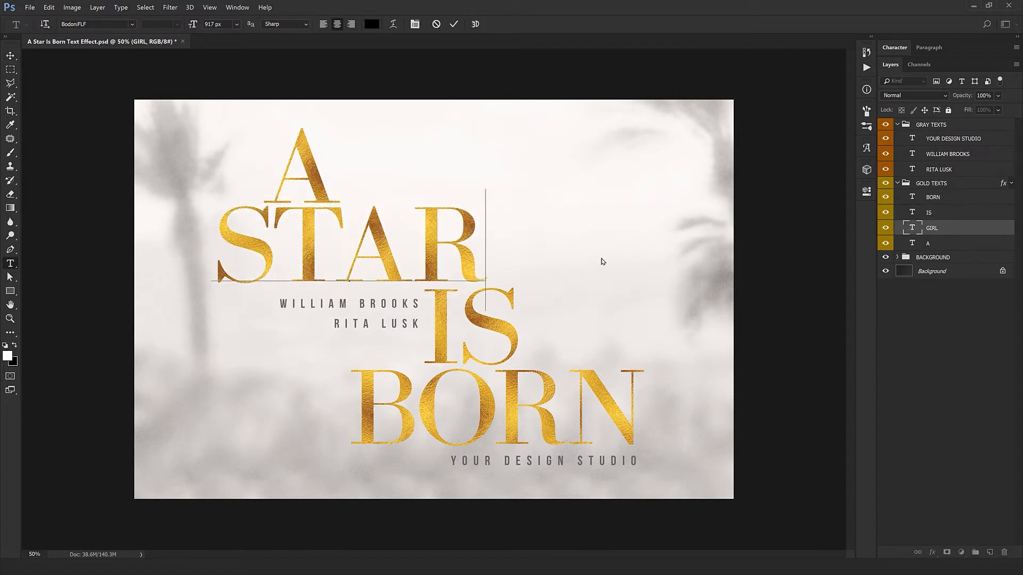
pyautogui.hotkey('ctrl', 'Return')
pyautogui.press('v')
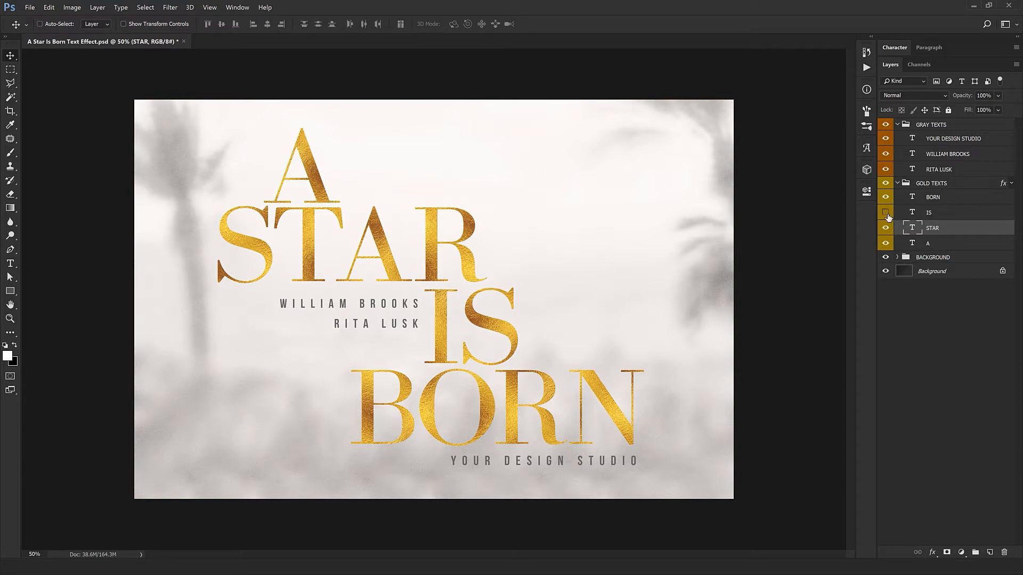
# Replace the word BORN with GROW in the bottom gold text layer.
pyautogui.click(885, 212)
pyautogui.doubleClick(915, 197)
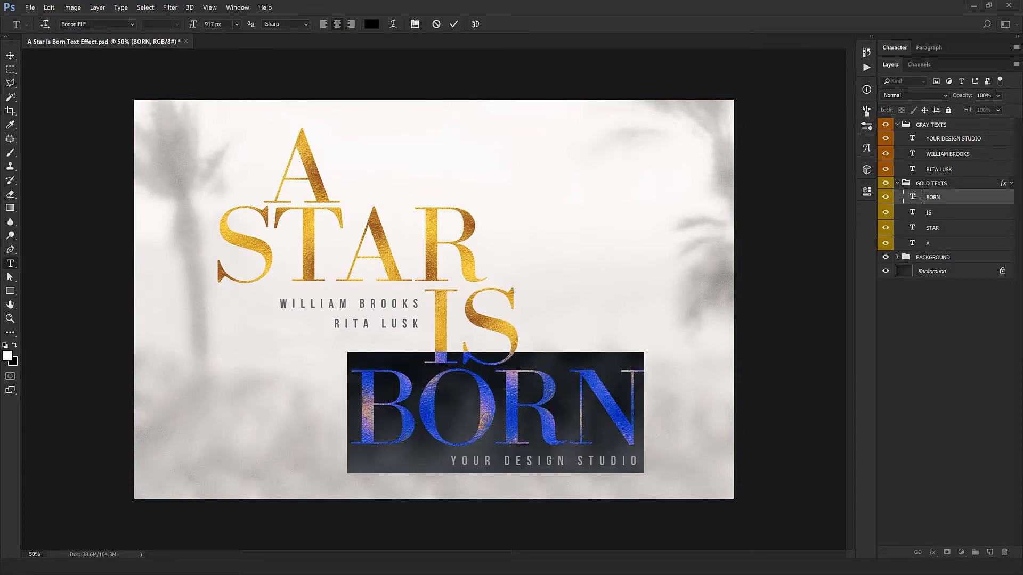
pyautogui.write('GROW')
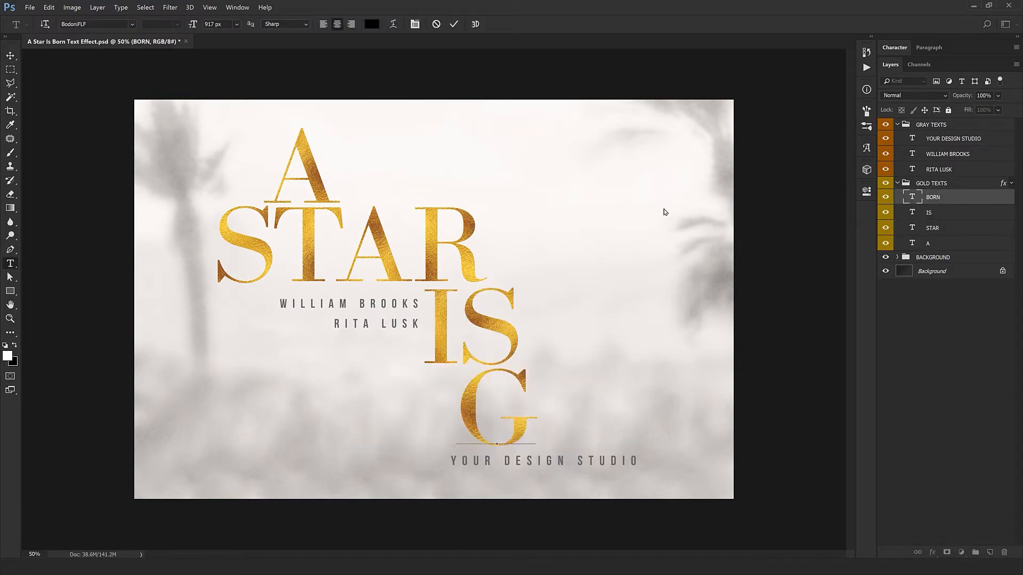
pyautogui.hotkey('ctrl', 'Return')
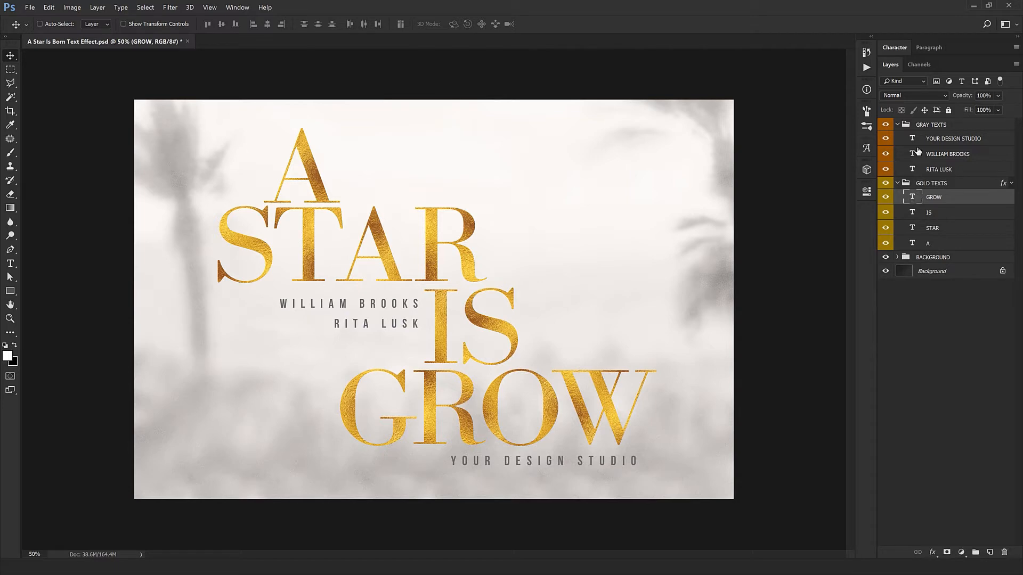
# Change the bottom word's font to Carolina Hills Personal Use Regular.
pyautogui.click(898, 47)
pyautogui.click(900, 65)
pyautogui.write('CAR')
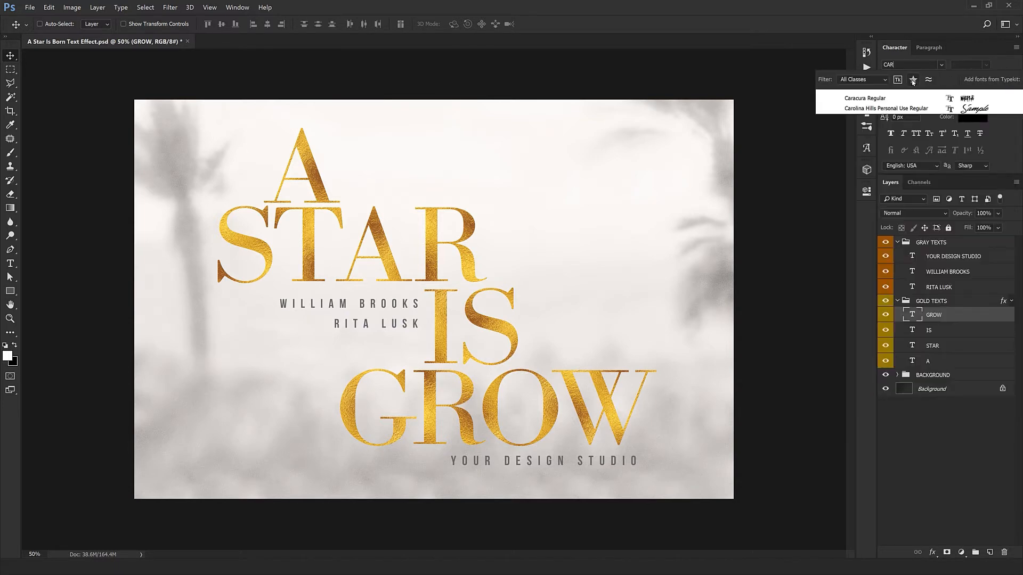
pyautogui.click(898, 108)
# Scale the script word down to about 52.58% and move it beneath IS.
pyautogui.hotkey('ctrl', 't')
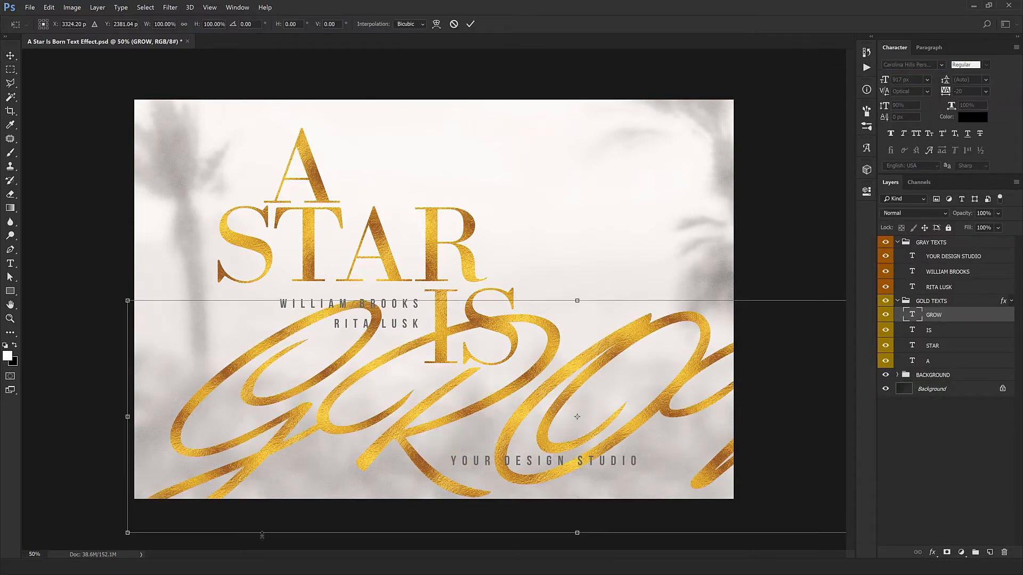
pyautogui.moveTo(128, 536); pyautogui.dragTo(341, 480)
pyautogui.press('Return')
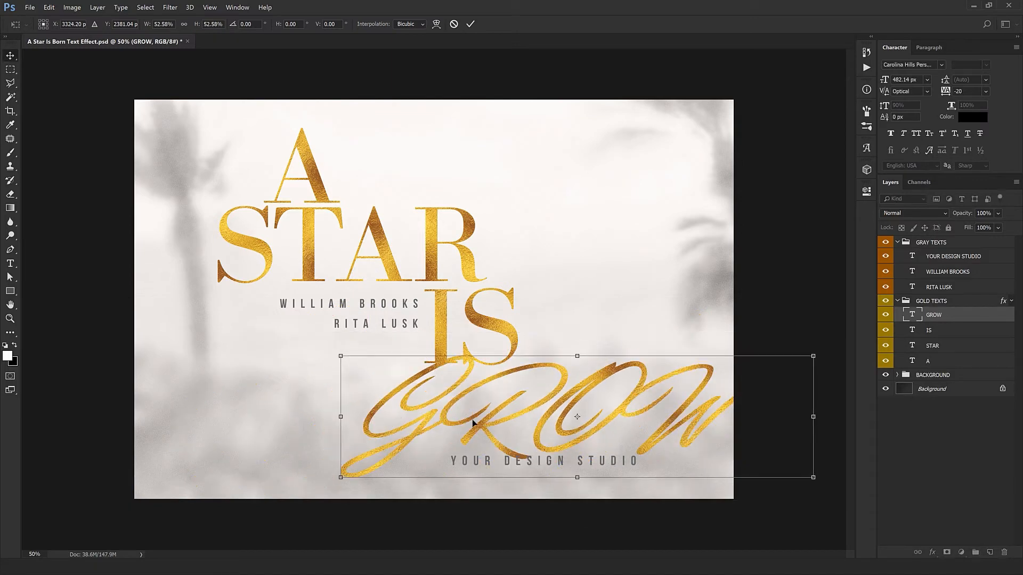
pyautogui.moveTo(599, 428); pyautogui.dragTo(480, 422)
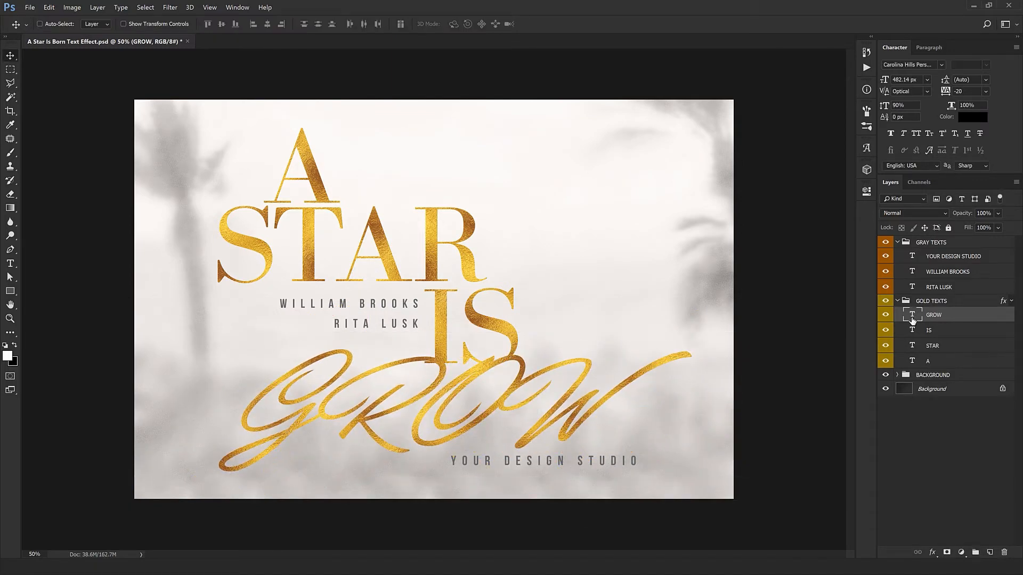
# Change the script word's text to Born and move it right so it sweeps under IS.
pyautogui.doubleClick(912, 317)
pyautogui.write('b')
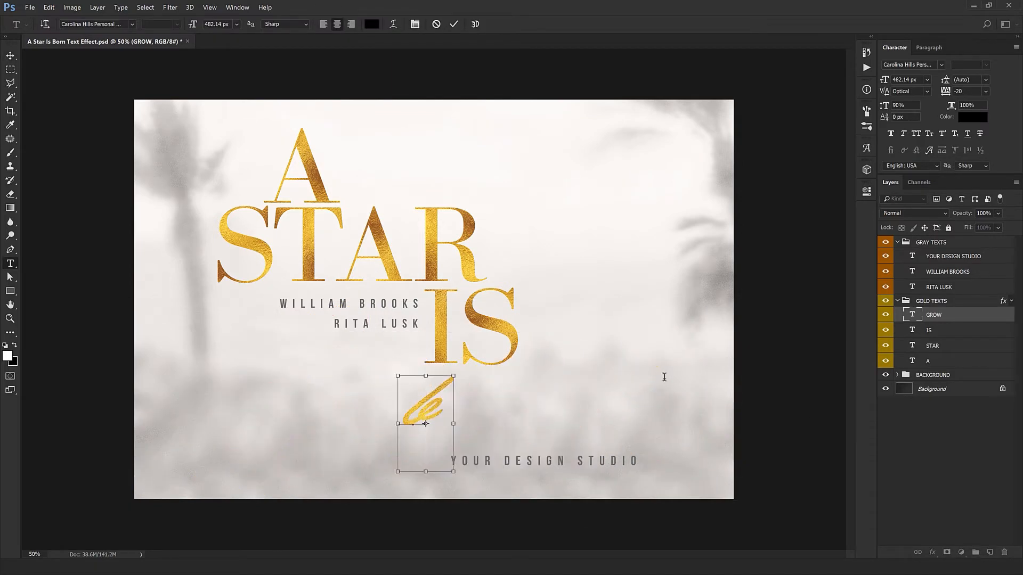
pyautogui.press('BackSpace')
pyautogui.write('Born')
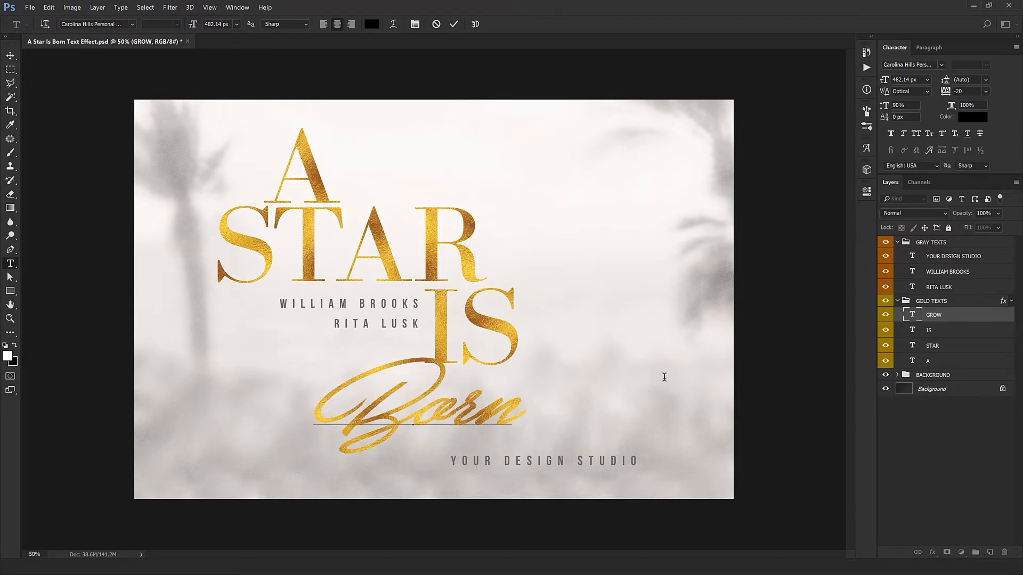
pyautogui.hotkey('ctrl', 'Return')
pyautogui.moveTo(518, 447); pyautogui.dragTo(675, 437)
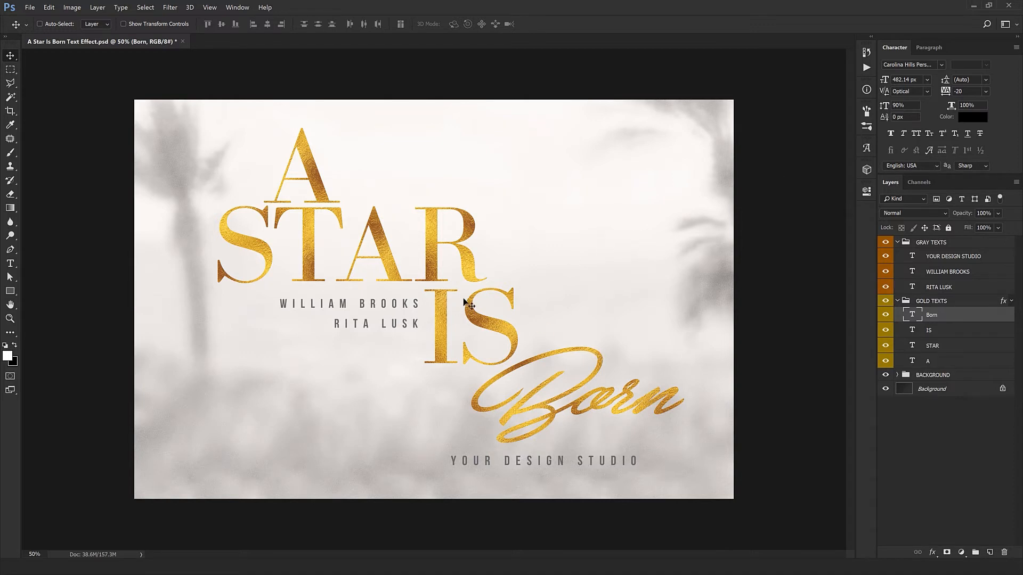
# Zoom in and inspect the lettering of STAR, IS and Born closely.
pyautogui.hotkey('ctrl', '+')
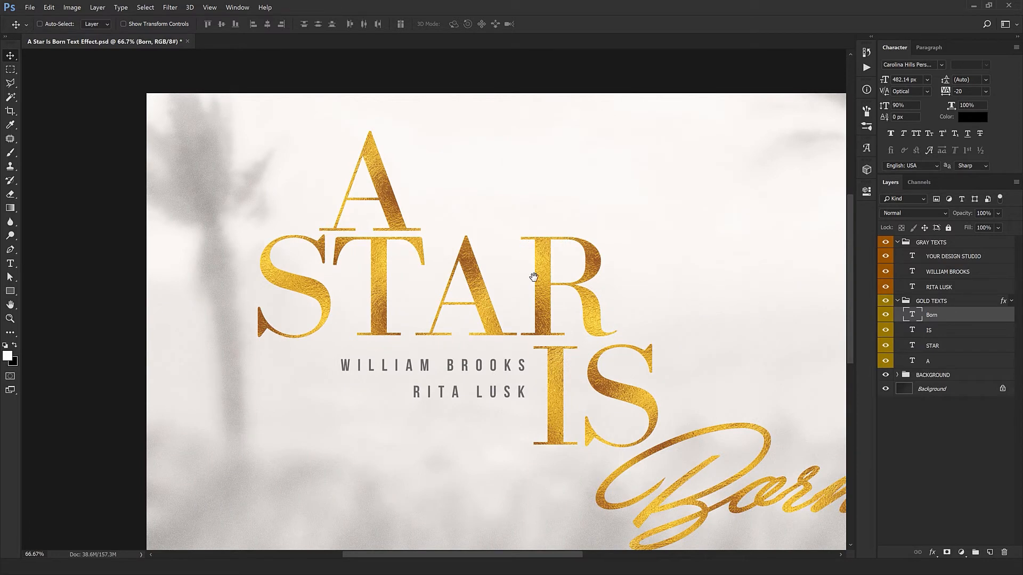
pyautogui.moveTo(531, 272); pyautogui.dragTo(460, 176)
pyautogui.keyDown('ctrl'); pyautogui.click(530, 253); pyautogui.keyUp('ctrl')
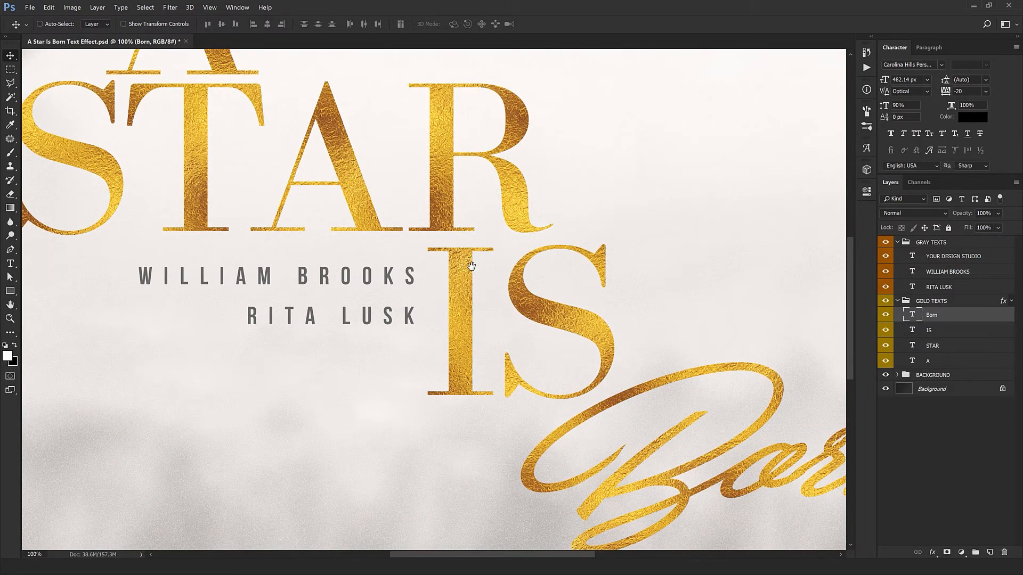
pyautogui.moveTo(410, 351); pyautogui.dragTo(447, 466)
pyautogui.keyDown('alt'); pyautogui.click(466, 414); pyautogui.keyUp('alt')
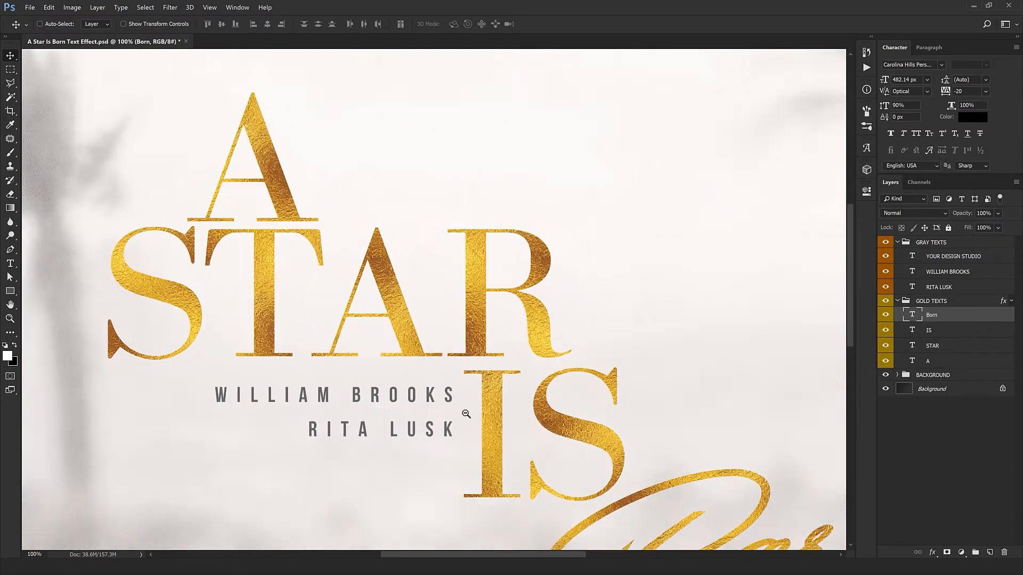
pyautogui.keyDown('alt'); pyautogui.click(466, 413); pyautogui.keyUp('alt')
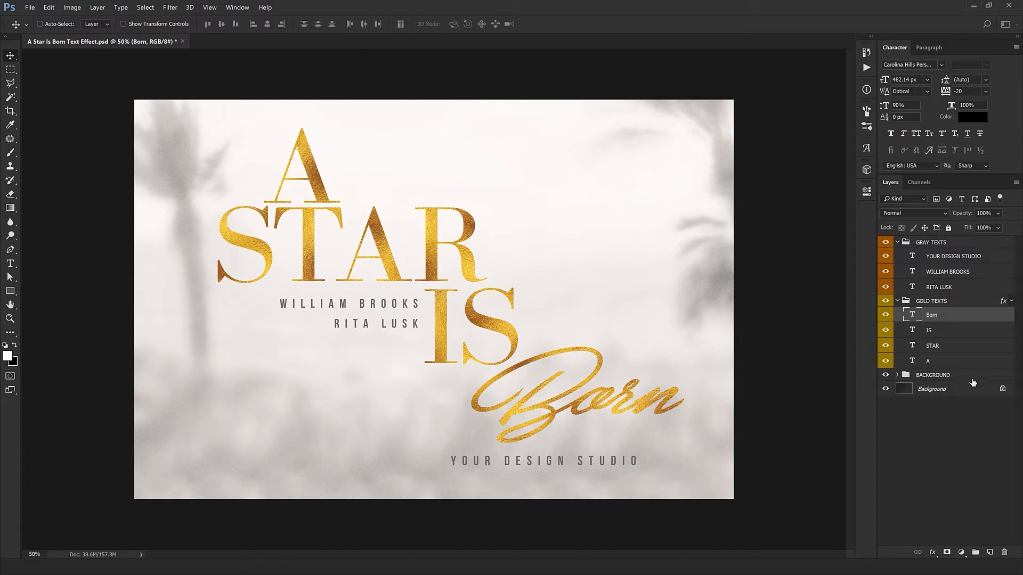
# Hide the BACKGROUND group to preview the text over the dark base layer.
pyautogui.click(938, 376)
pyautogui.click(885, 375)
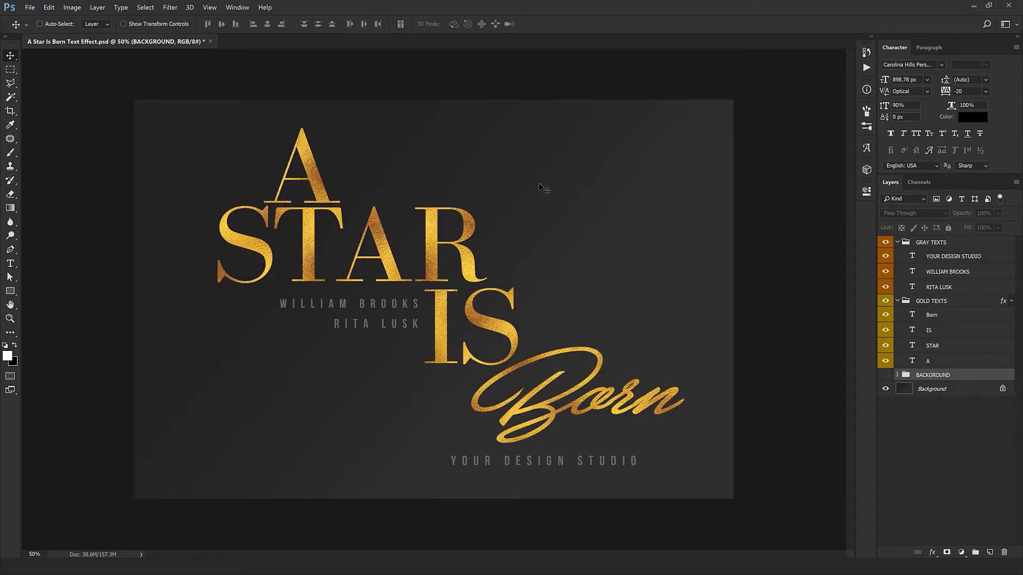
pyautogui.click(938, 394)
pyautogui.hotkey('ctrl', 'l')
pyautogui.moveTo(696, 403); pyautogui.dragTo(725, 404)
pyautogui.keyDown('ctrl'); pyautogui.click(484, 322); pyautogui.keyUp('ctrl')
pyautogui.keyDown('ctrl'); pyautogui.click(484, 321); pyautogui.keyUp('ctrl')
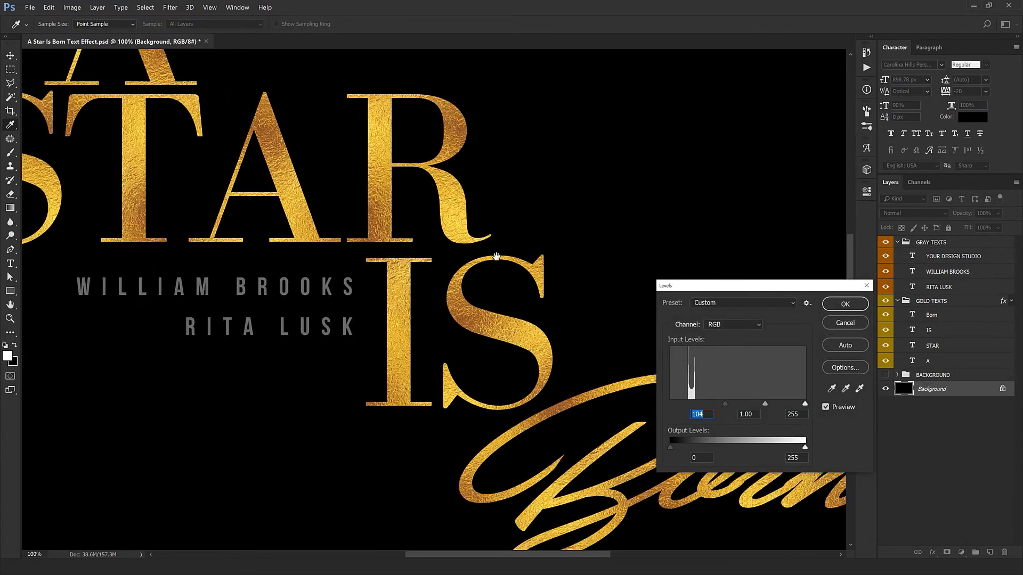
pyautogui.moveTo(472, 186); pyautogui.dragTo(519, 340)
pyautogui.moveTo(245, 231); pyautogui.dragTo(278, 332)
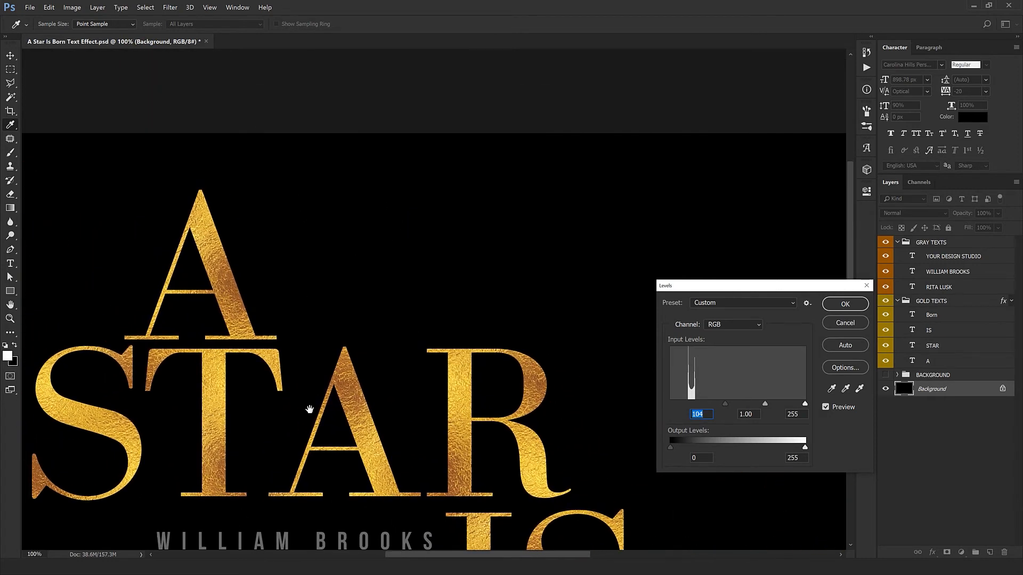
pyautogui.moveTo(309, 409); pyautogui.dragTo(288, 306)
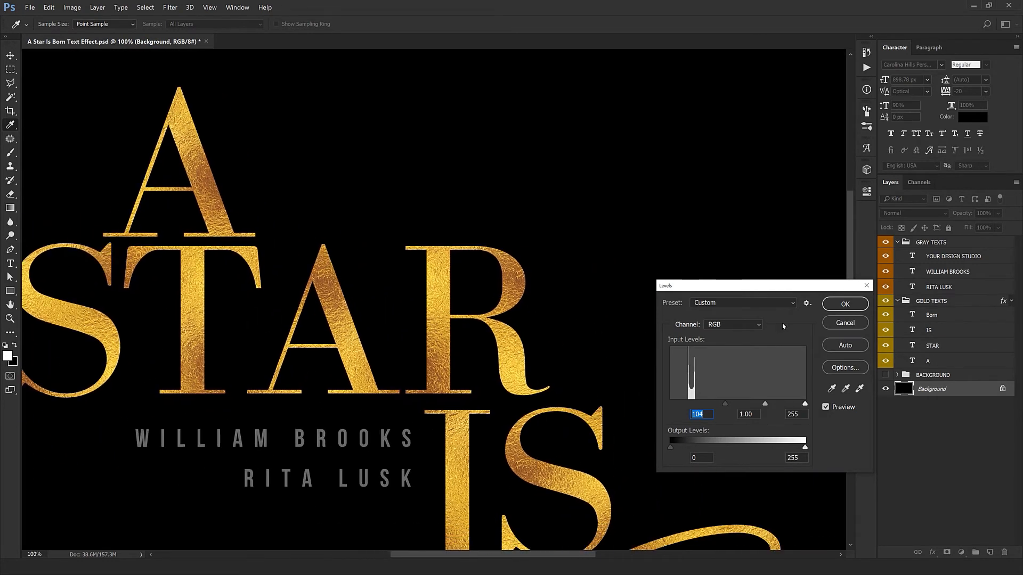
pyautogui.click(845, 323)
# Hide both background layers and inspect the gold text against transparency.
pyautogui.click(885, 375)
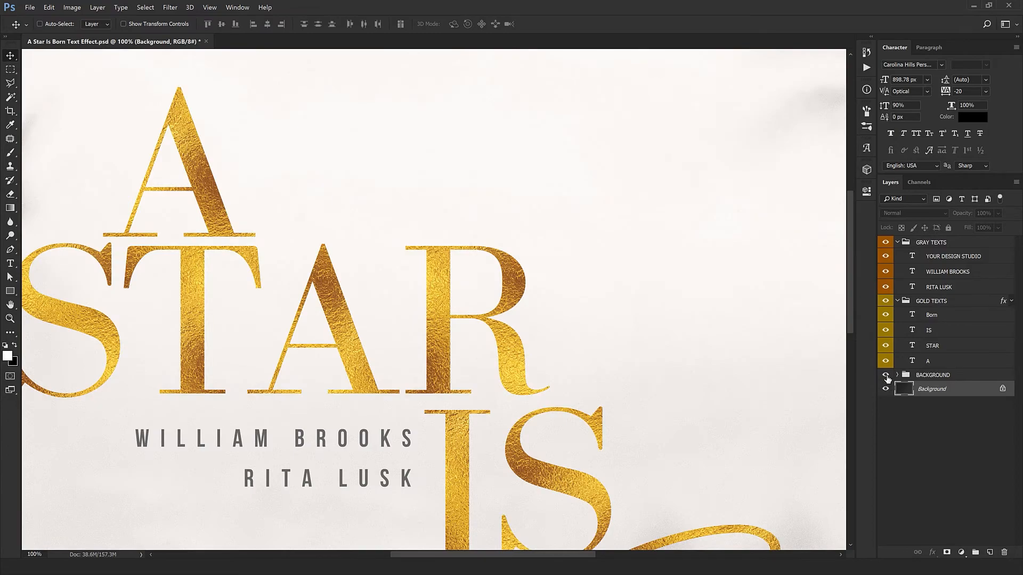
pyautogui.moveTo(885, 376); pyautogui.dragTo(885, 390)
pyautogui.moveTo(556, 380); pyautogui.dragTo(568, 288)
pyautogui.keyDown('ctrl'); pyautogui.click(570, 394); pyautogui.keyUp('ctrl')
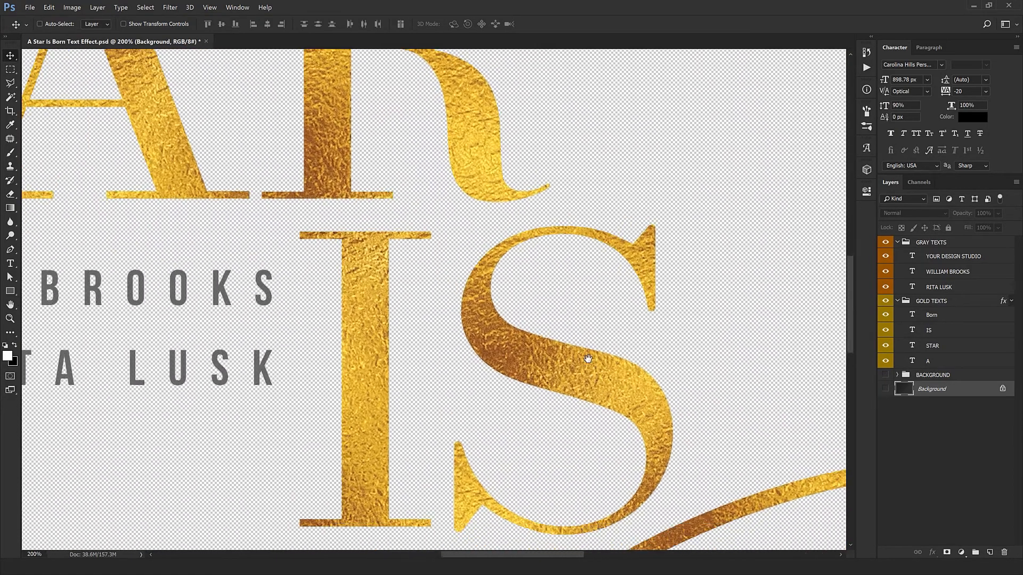
pyautogui.moveTo(587, 358); pyautogui.dragTo(377, 71)
pyautogui.keyDown('alt'); pyautogui.click(518, 308); pyautogui.keyUp('alt')
pyautogui.moveTo(632, 347); pyautogui.dragTo(604, 369)
pyautogui.moveTo(363, 262); pyautogui.dragTo(505, 438)
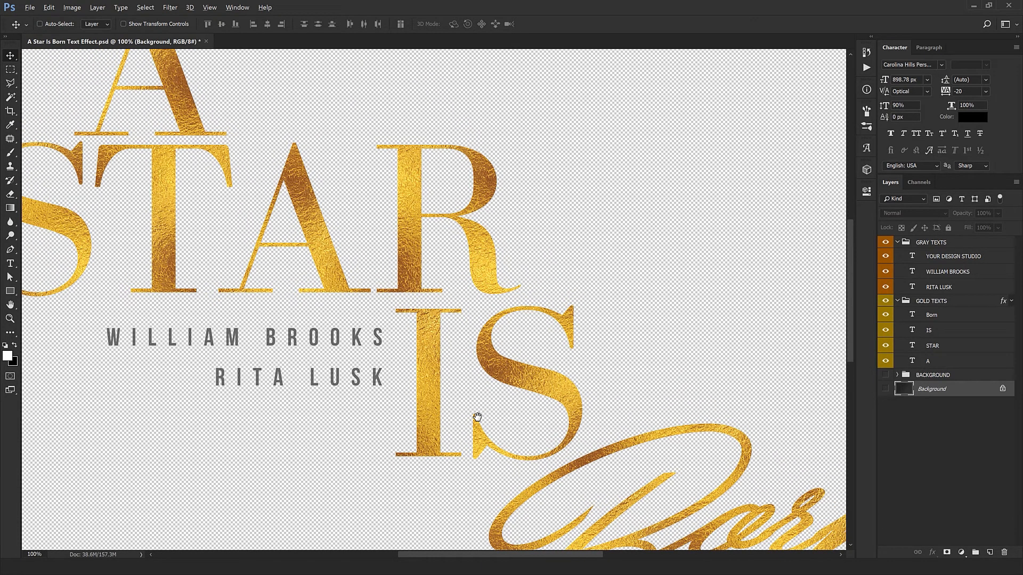
# Fit the canvas in view and show the Background layer and BACKGROUND group again.
pyautogui.hotkey('ctrl', '0')
pyautogui.hotkey('ctrl', '-')
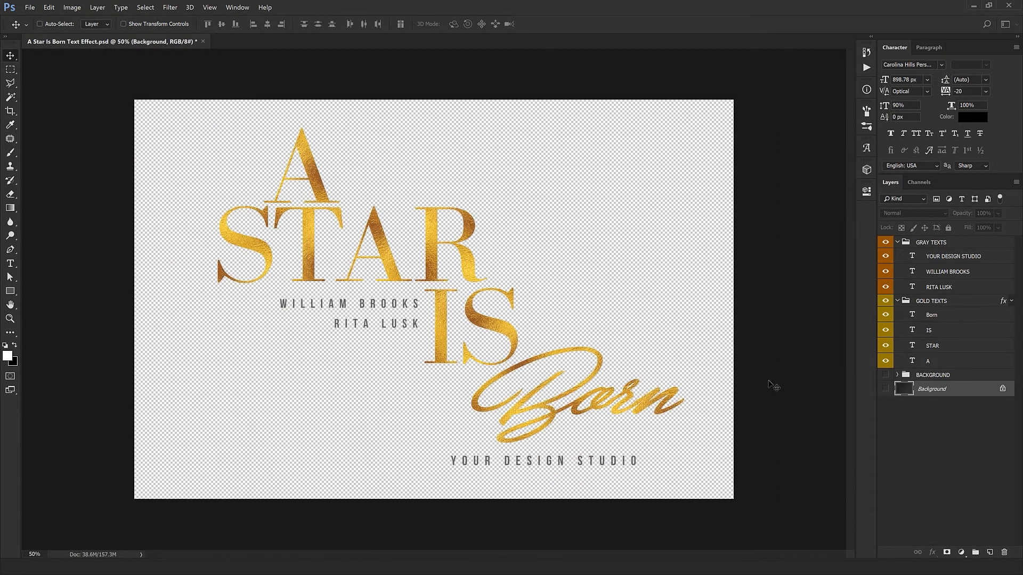
pyautogui.click(885, 389)
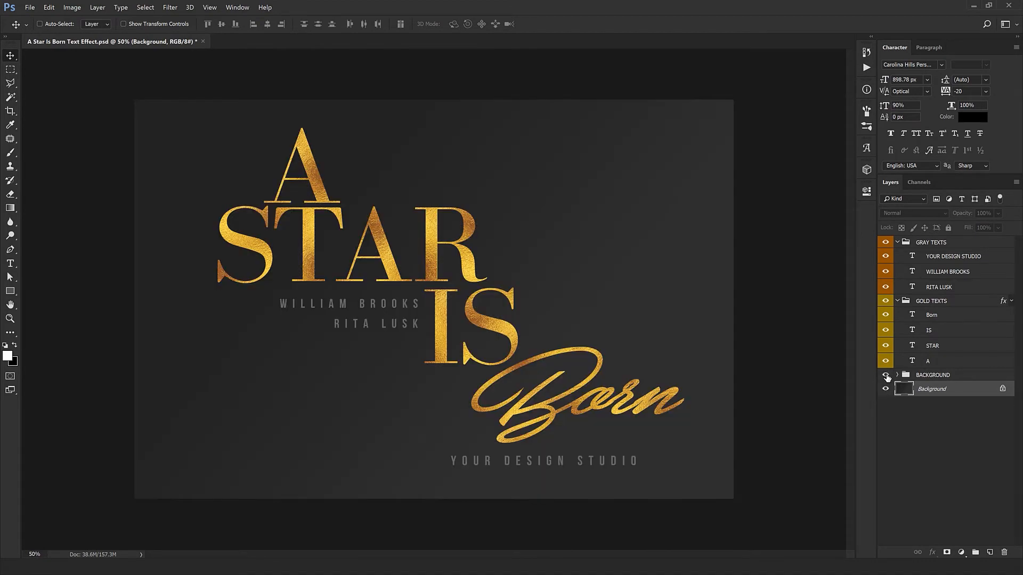
pyautogui.click(885, 375)
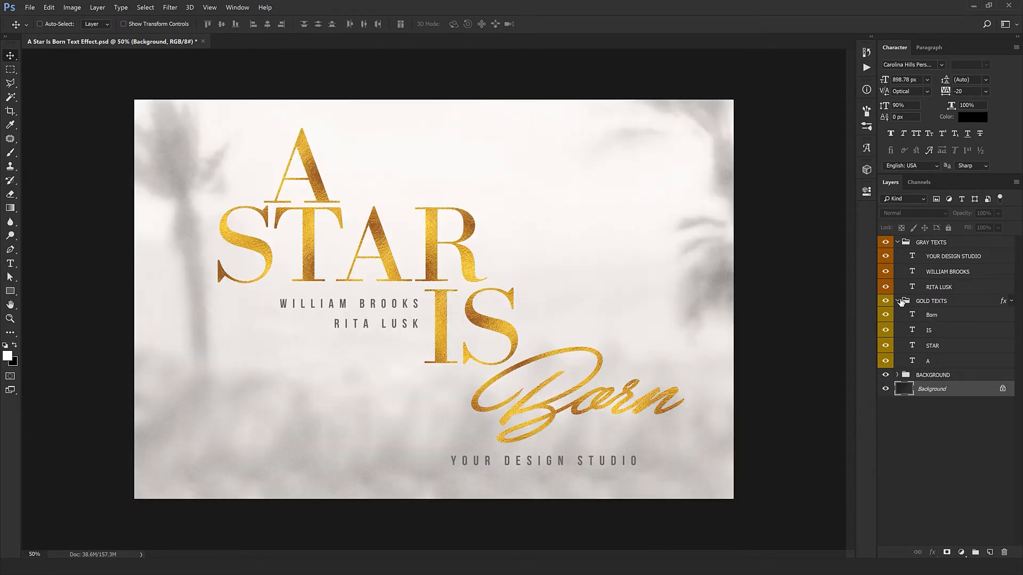
# Try a Hue/Saturation adjustment above the gray texts with hue -20 and saturation -32.
pyautogui.click(898, 301)
pyautogui.click(928, 303)
pyautogui.click(947, 247)
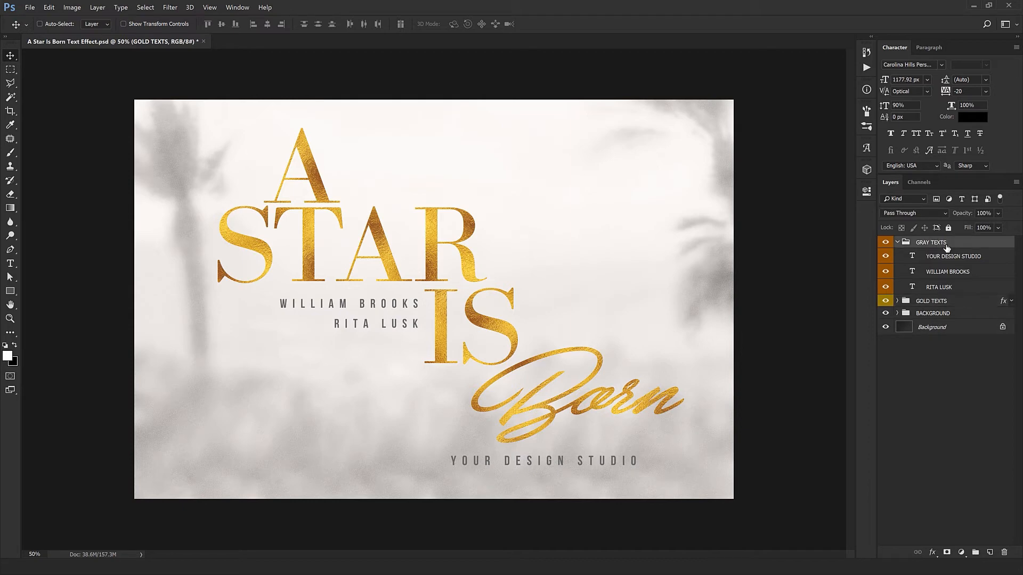
pyautogui.click(961, 552)
pyautogui.click(976, 459)
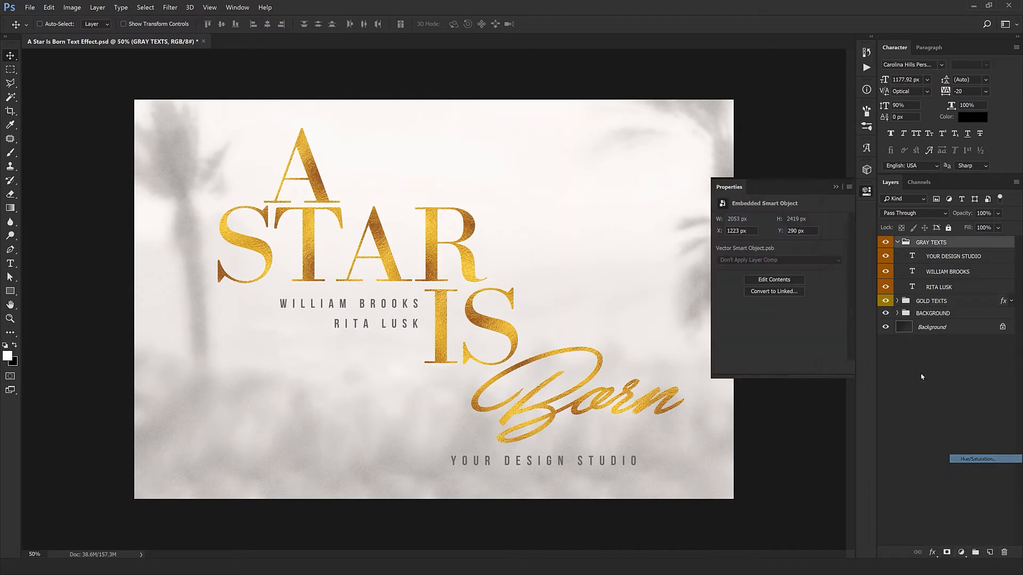
pyautogui.moveTo(779, 260); pyautogui.dragTo(758, 283)
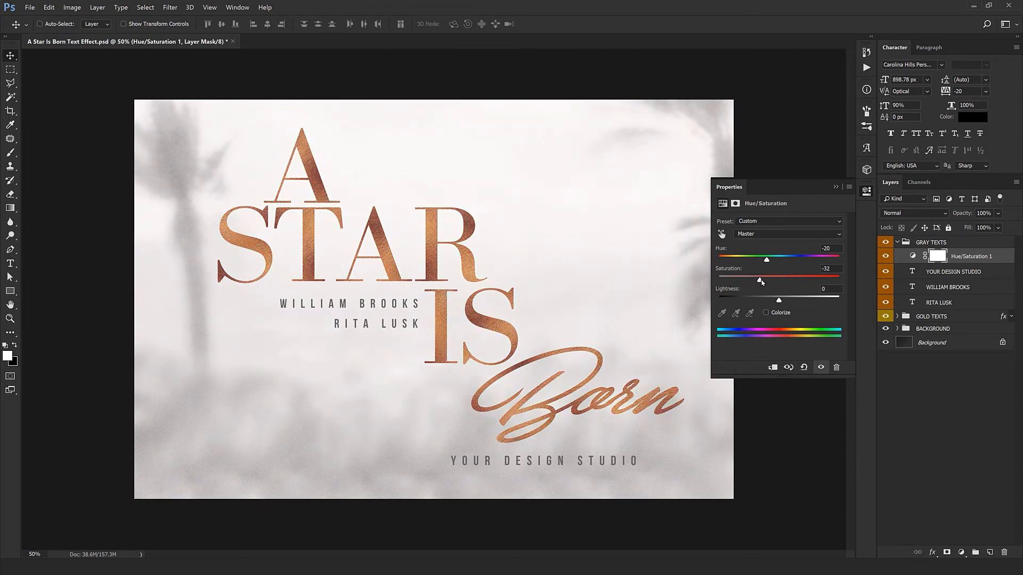
pyautogui.click(738, 187)
pyautogui.click(881, 259)
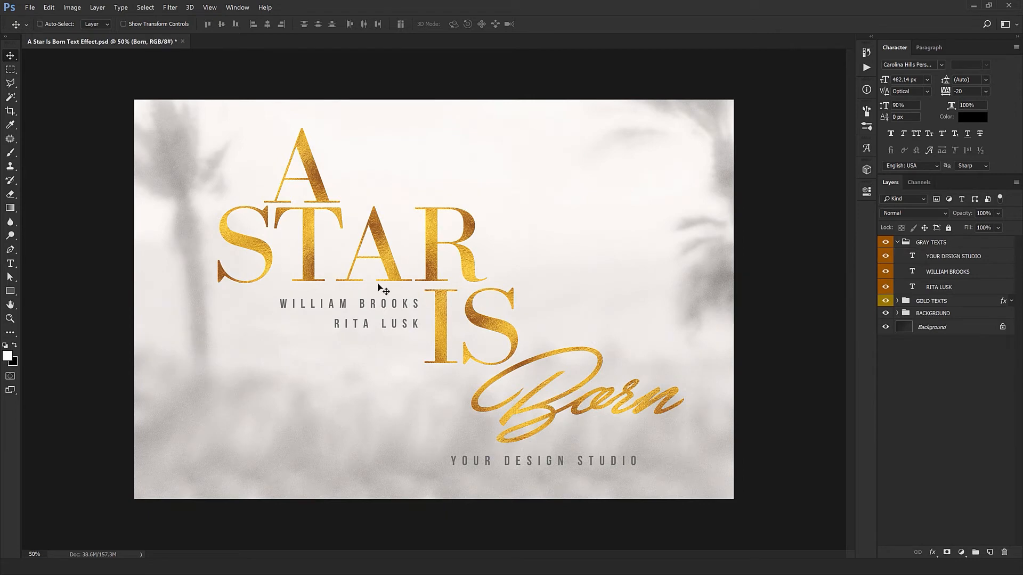
# Toggle the WILLIAM BROOKS and RITA LUSK layers off and back on to compare the poster.
pyautogui.keyDown('ctrl'); pyautogui.click(344, 307); pyautogui.keyUp('ctrl')
pyautogui.click(884, 272)
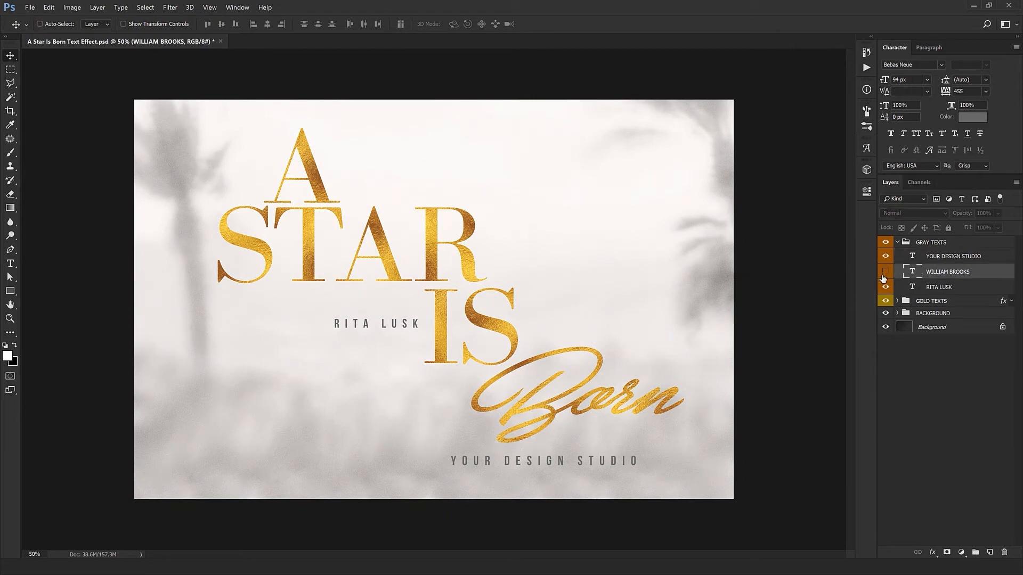
pyautogui.click(885, 287)
pyautogui.click(885, 288)
pyautogui.click(885, 271)
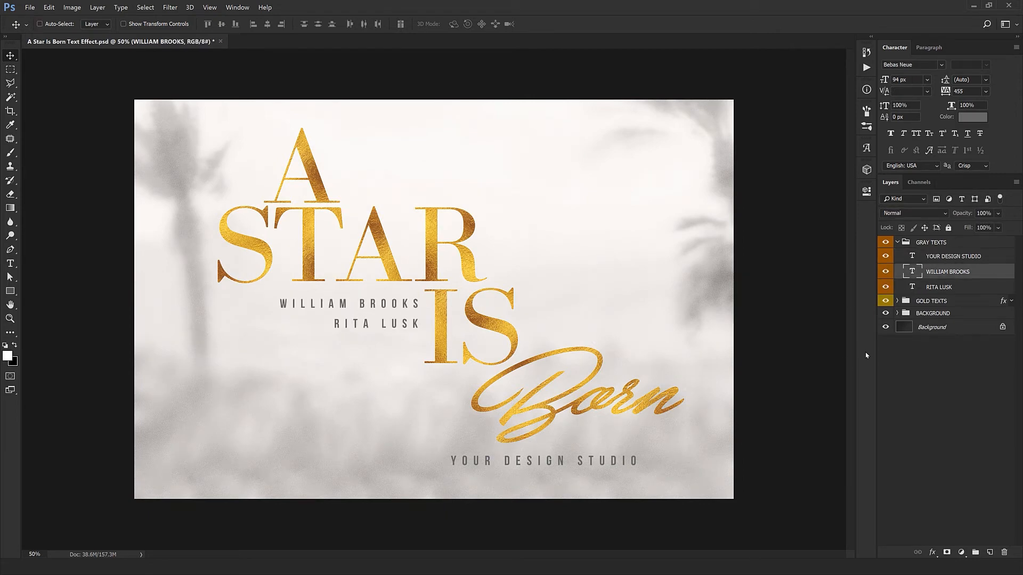
pyautogui.keyDown('ctrl'); pyautogui.click(942, 259); pyautogui.keyUp('ctrl')
pyautogui.moveTo(482, 313); pyautogui.dragTo(375, 426)
pyautogui.hotkey('ctrl', 'z')
pyautogui.keyDown('ctrl'); pyautogui.keyDown('shift'); pyautogui.click(393, 325); pyautogui.keyUp('shift'); pyautogui.keyUp('ctrl')
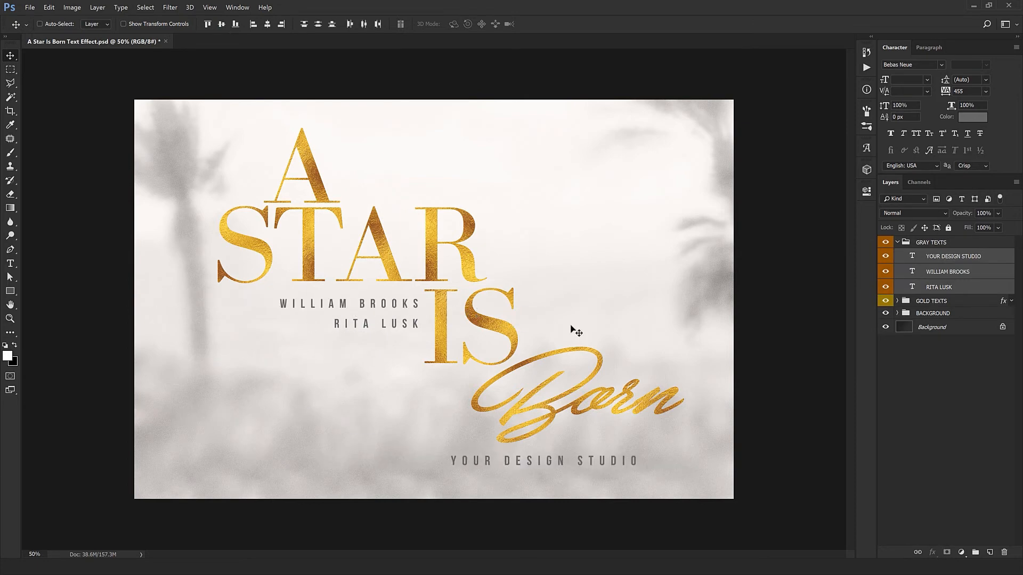
pyautogui.moveTo(575, 330); pyautogui.dragTo(361, 425)
pyautogui.hotkey('ctrl', 'z')
pyautogui.click(920, 288)
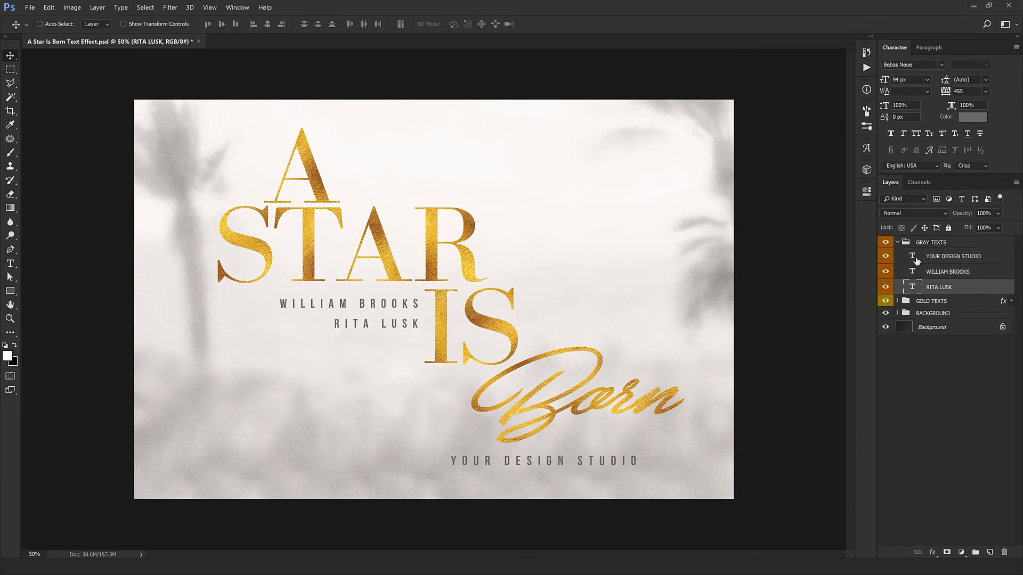
# Replace the YOUR DESIGN STUDIO text with HYPERPIX.NET.
pyautogui.doubleClick(913, 257)
pyautogui.write('HYPERPIX')
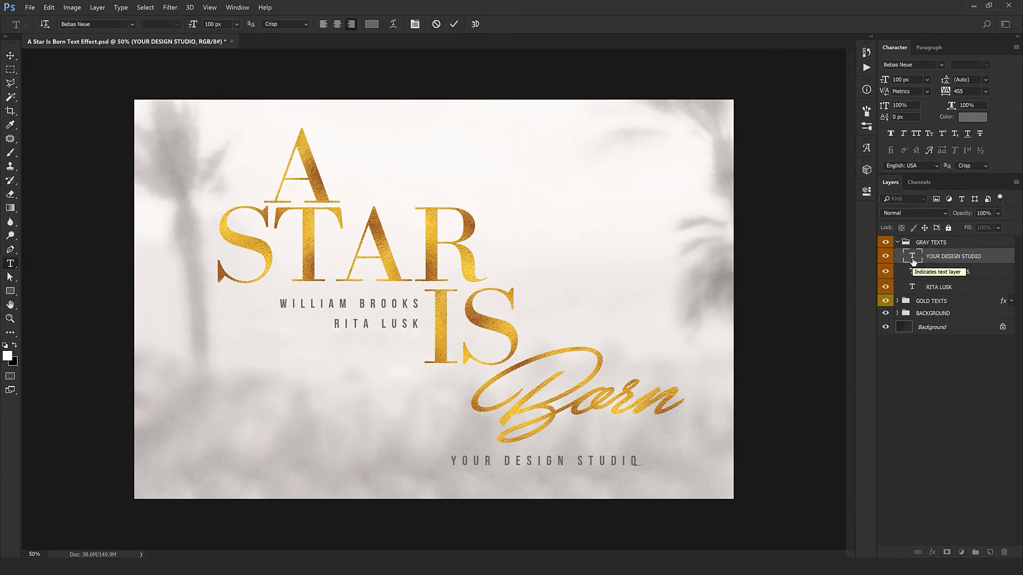
pyautogui.write('.NET')
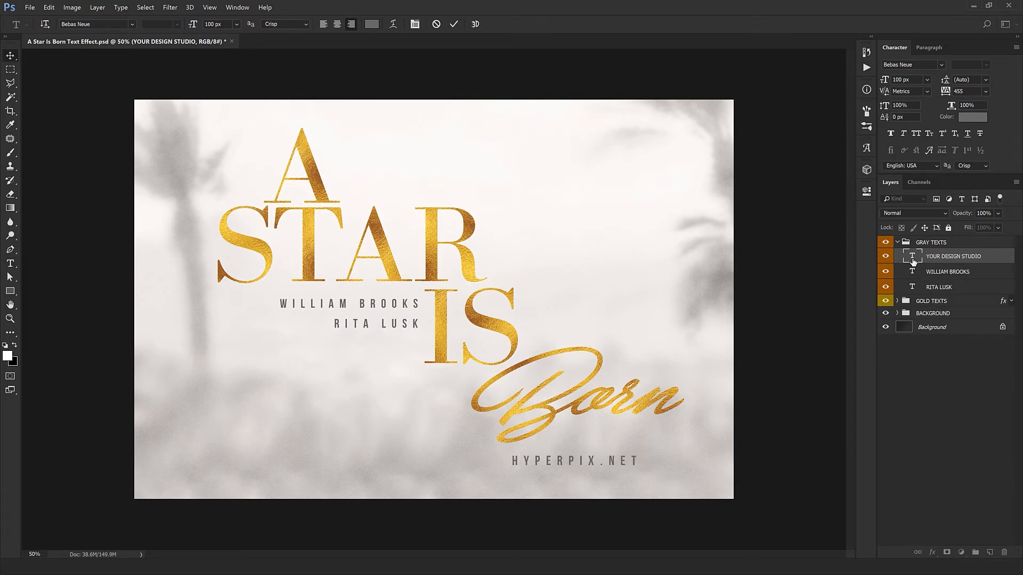
pyautogui.hotkey('ctrl', 'Return')
pyautogui.press('v')
pyautogui.moveTo(681, 479); pyautogui.dragTo(480, 333)
pyautogui.hotkey('ctrl', 'z')
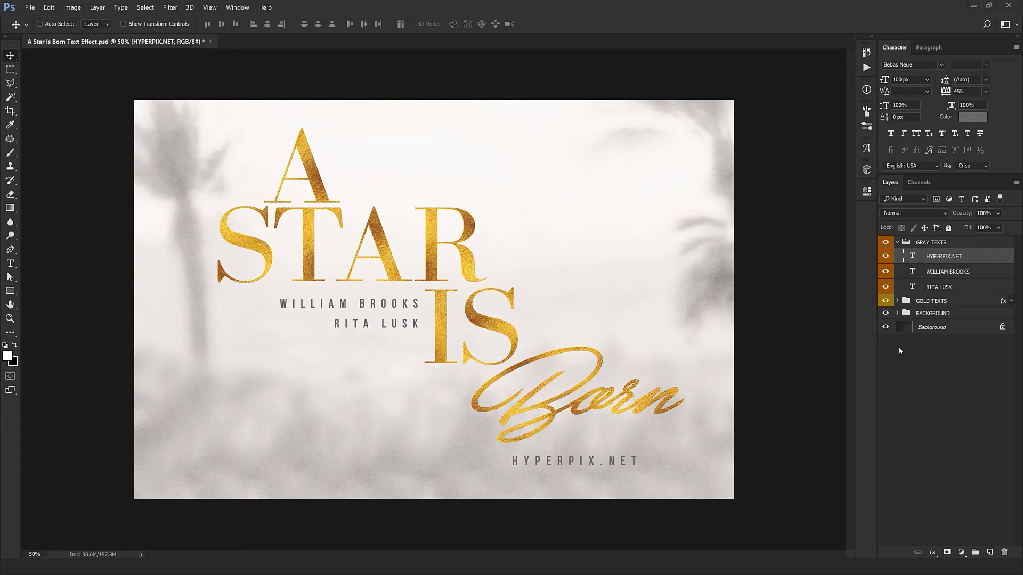
# Preview the text over the dark base by toggling the BG layer inside the BACKGROUND group.
pyautogui.click(898, 314)
pyautogui.click(885, 330)
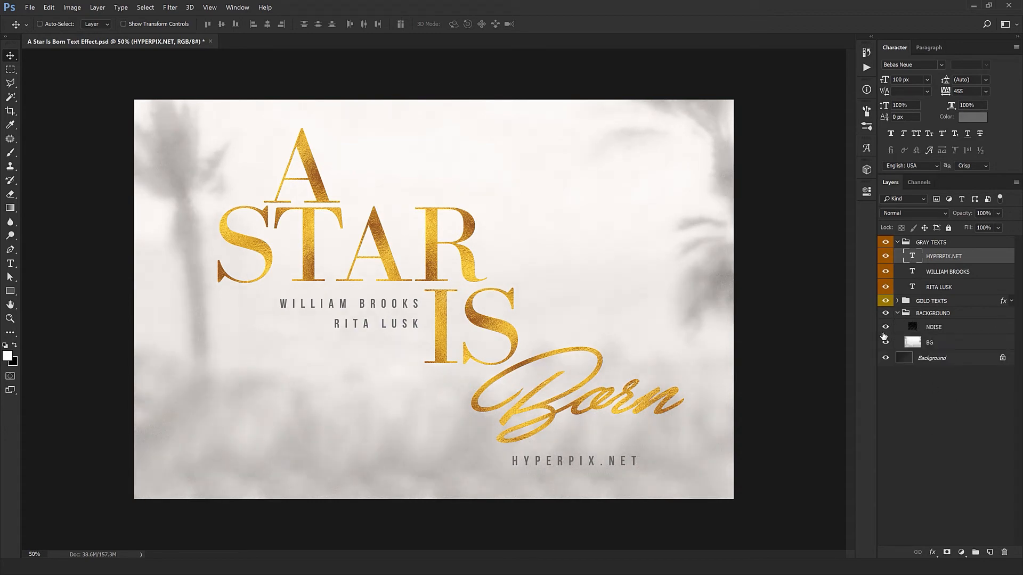
pyautogui.click(885, 343)
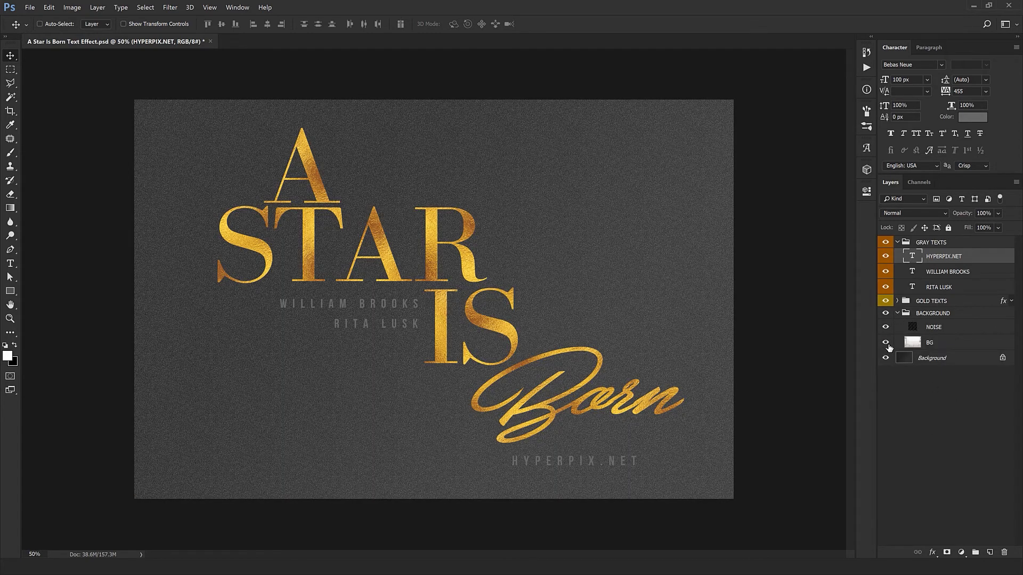
pyautogui.click(885, 344)
pyautogui.click(898, 313)
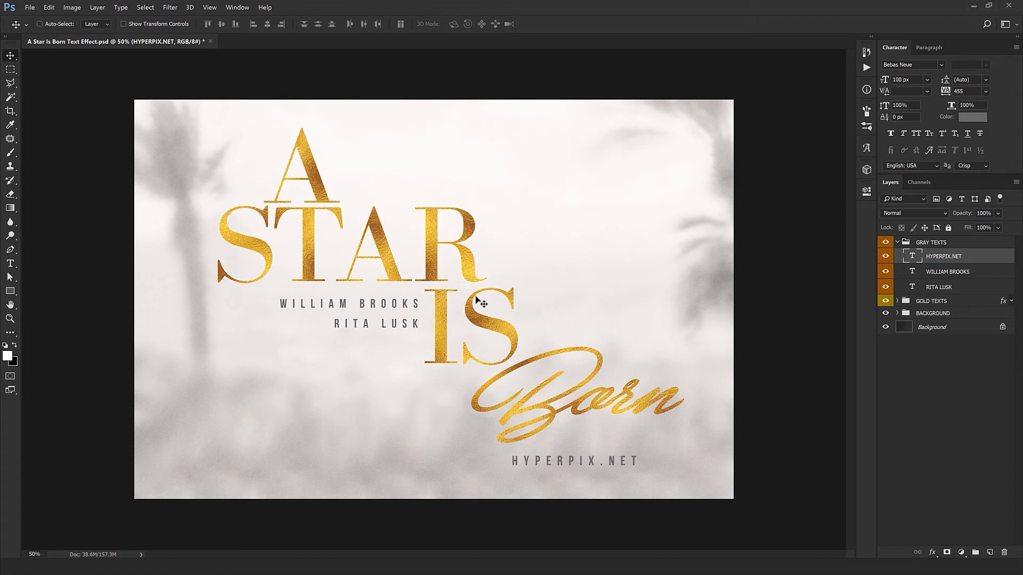
# Move the HYPERPIX.NET, WILLIAM BROOKS and RITA LUSK layers into the GOLD TEXTS group to give them the gold effect.
pyautogui.click(912, 305)
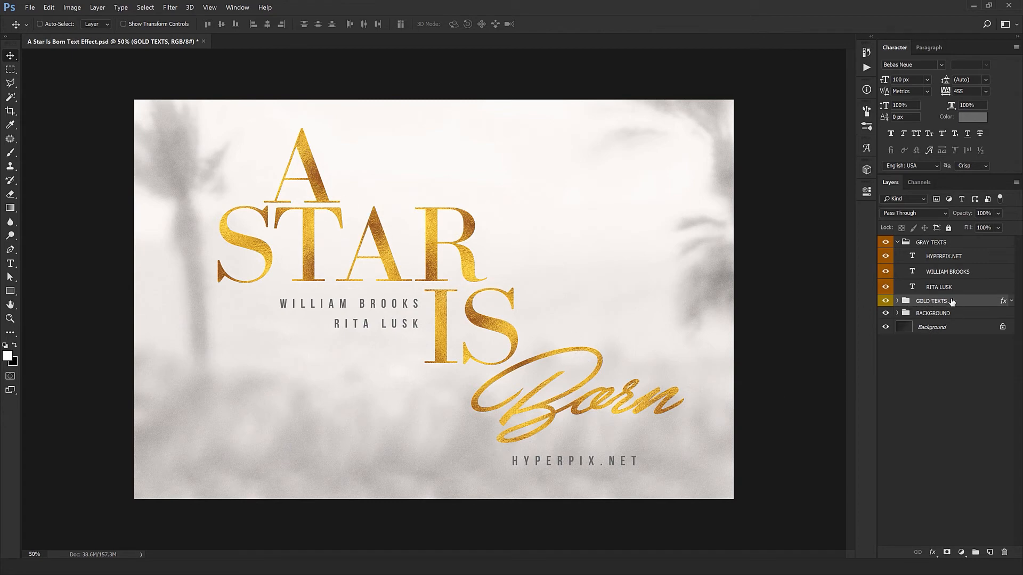
pyautogui.click(897, 301)
pyautogui.click(924, 317)
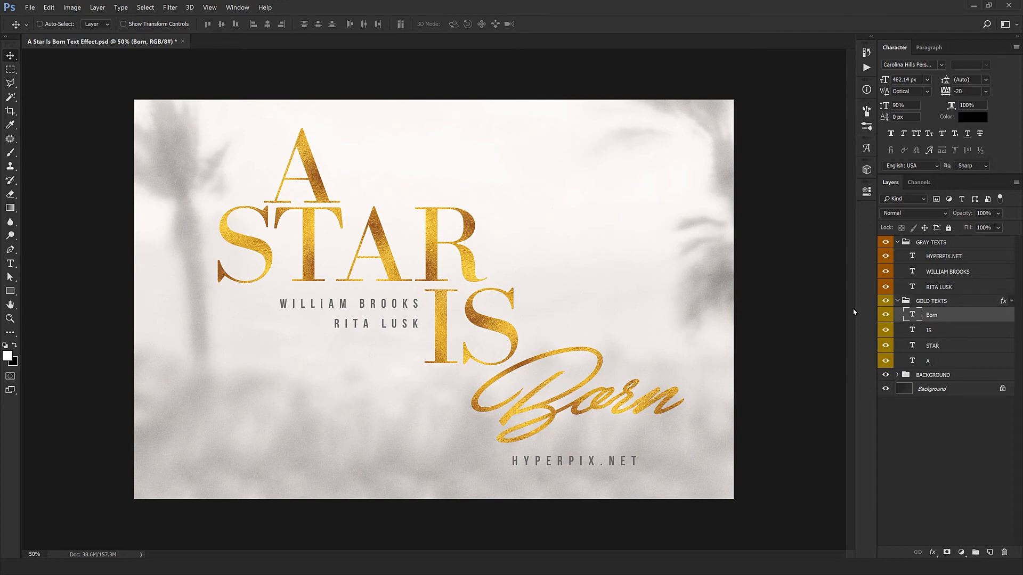
pyautogui.click(939, 290)
pyautogui.keyDown('shift'); pyautogui.click(953, 257); pyautogui.keyUp('shift')
pyautogui.moveTo(959, 269); pyautogui.dragTo(947, 301)
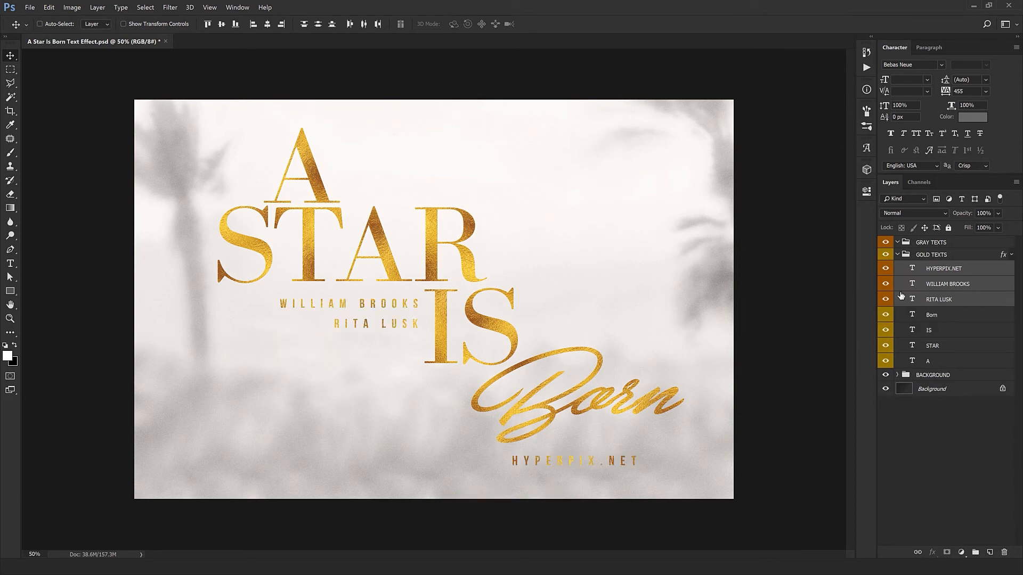
pyautogui.click(940, 257)
pyautogui.click(947, 269)
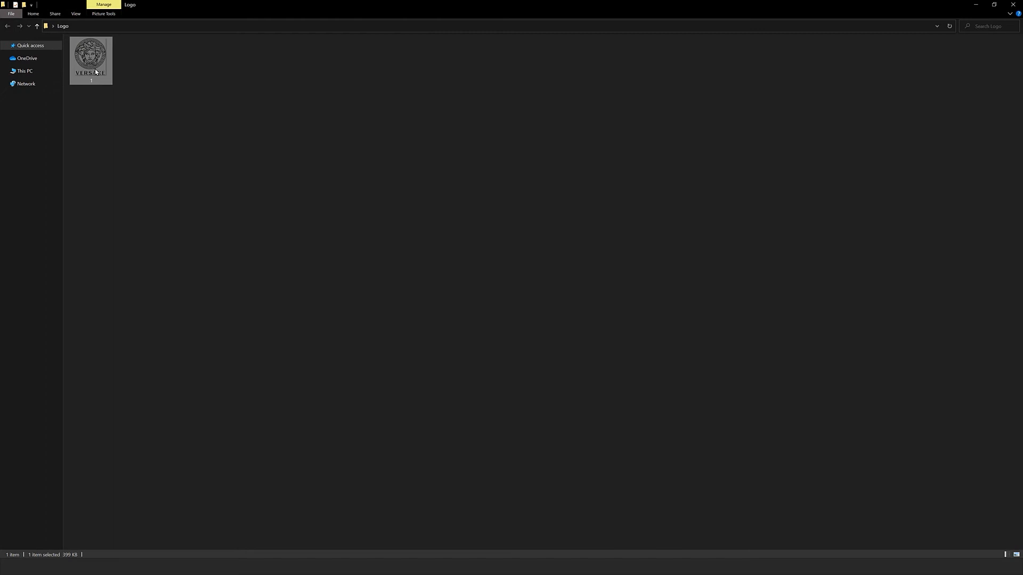
# Bring the Versace logo from the 1.png document into the poster as a new layer.
pyautogui.moveTo(91, 58); pyautogui.dragTo(73, 562)
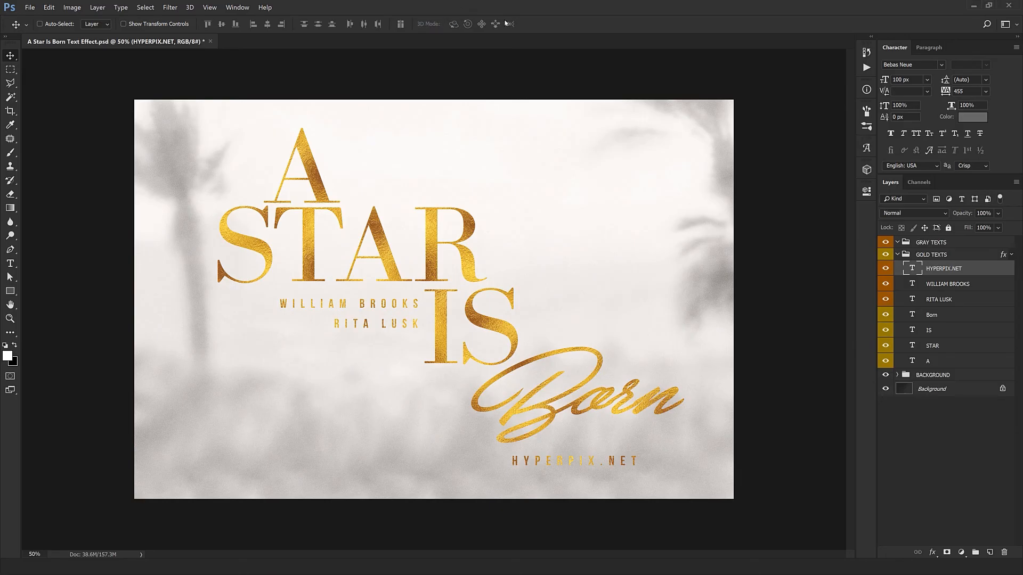
pyautogui.moveTo(74, 554); pyautogui.dragTo(432, 232)
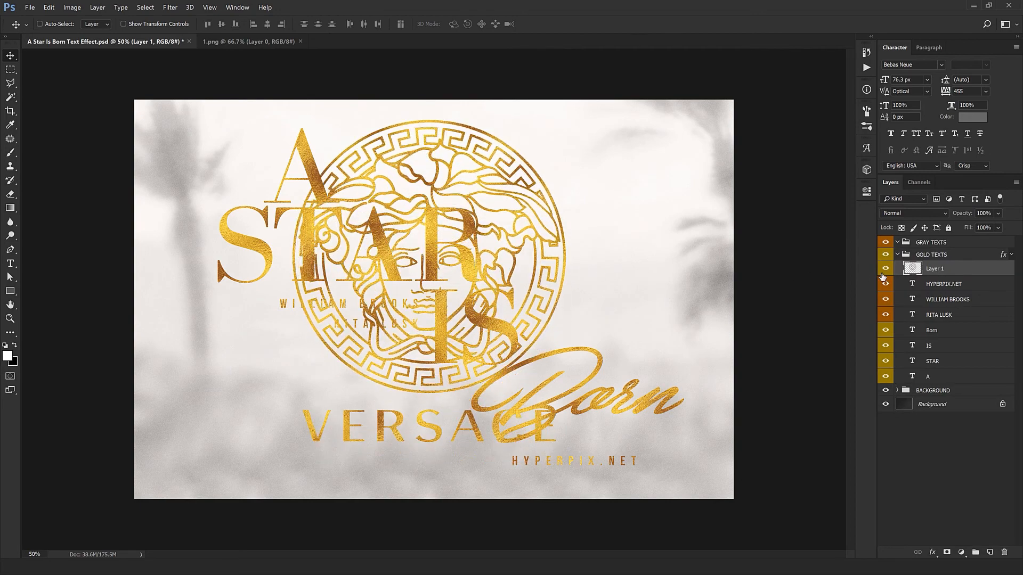
# Hide all the text layers and move the logo down about 137 px.
pyautogui.moveTo(885, 283); pyautogui.dragTo(884, 378)
pyautogui.moveTo(502, 308); pyautogui.dragTo(501, 326)
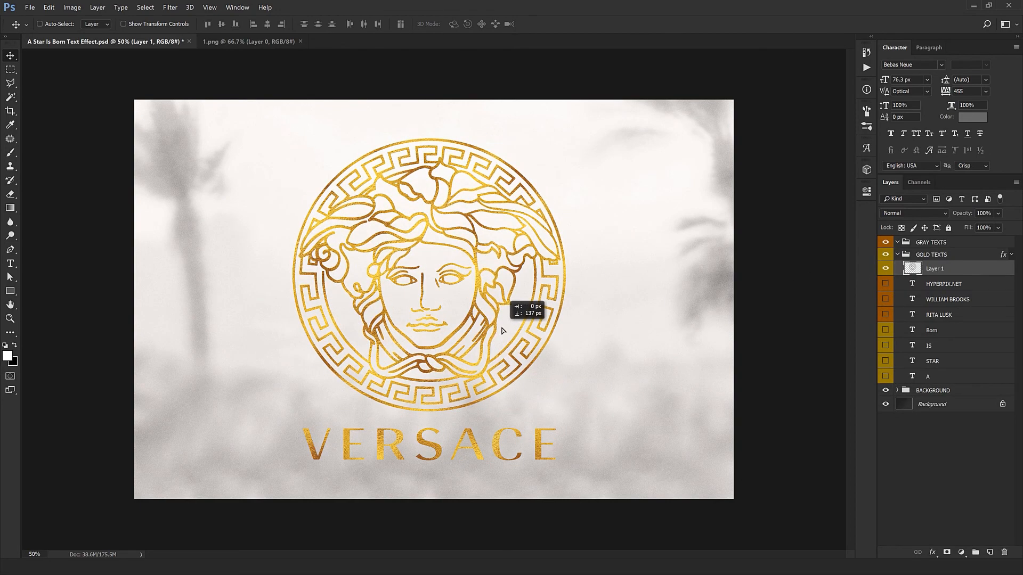
# Zoom in and inspect the gold foil texture on the Versace logo.
pyautogui.keyDown('ctrl'); pyautogui.click(470, 415); pyautogui.keyUp('ctrl')
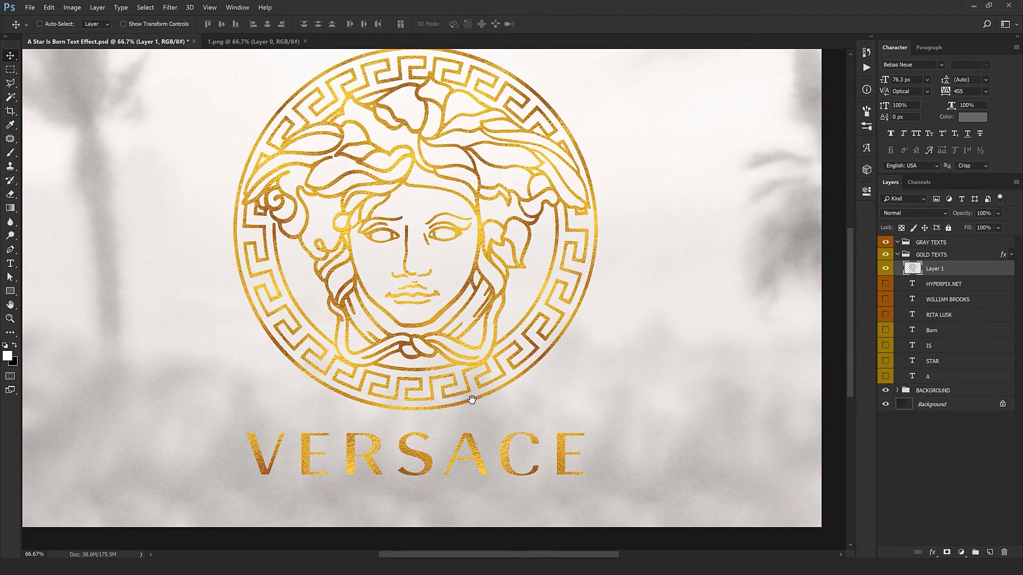
pyautogui.keyDown('ctrl'); pyautogui.click(471, 405); pyautogui.keyUp('ctrl')
pyautogui.moveTo(474, 339); pyautogui.dragTo(501, 382)
pyautogui.keyDown('alt'); pyautogui.click(498, 403); pyautogui.keyUp('alt')
pyautogui.keyDown('alt'); pyautogui.click(498, 402); pyautogui.keyUp('alt')
pyautogui.hotkey('ctrl', 't')
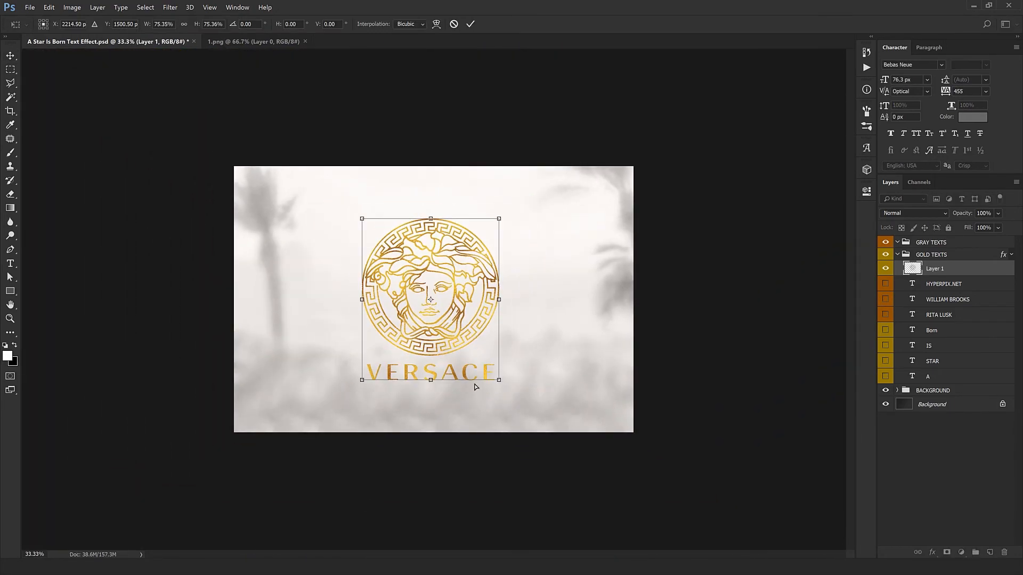
pyautogui.hotkey('ctrl', '+')
pyautogui.press('Return')
pyautogui.keyDown('ctrl'); pyautogui.click(445, 362); pyautogui.keyUp('ctrl')
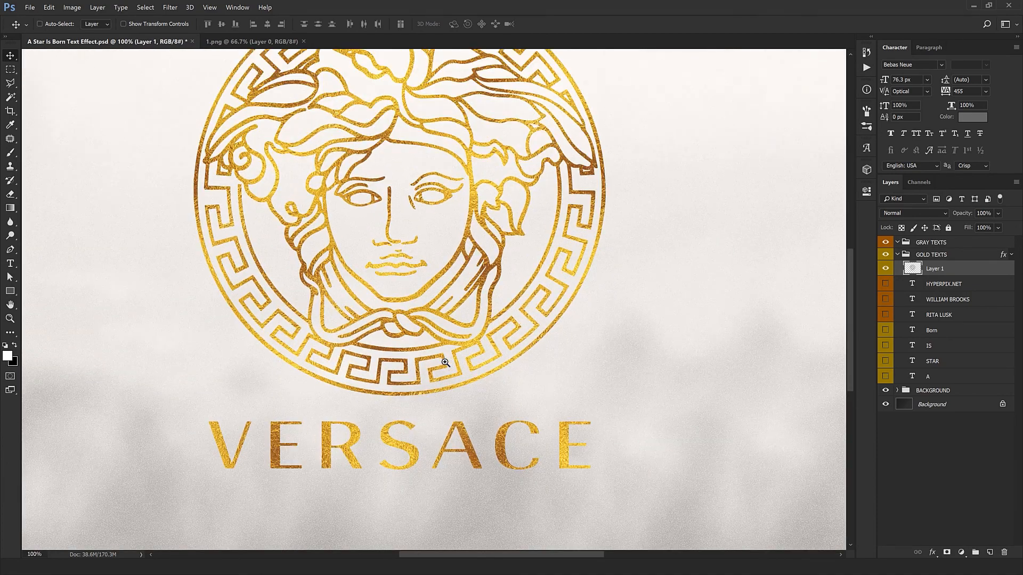
pyautogui.moveTo(445, 362); pyautogui.dragTo(466, 432)
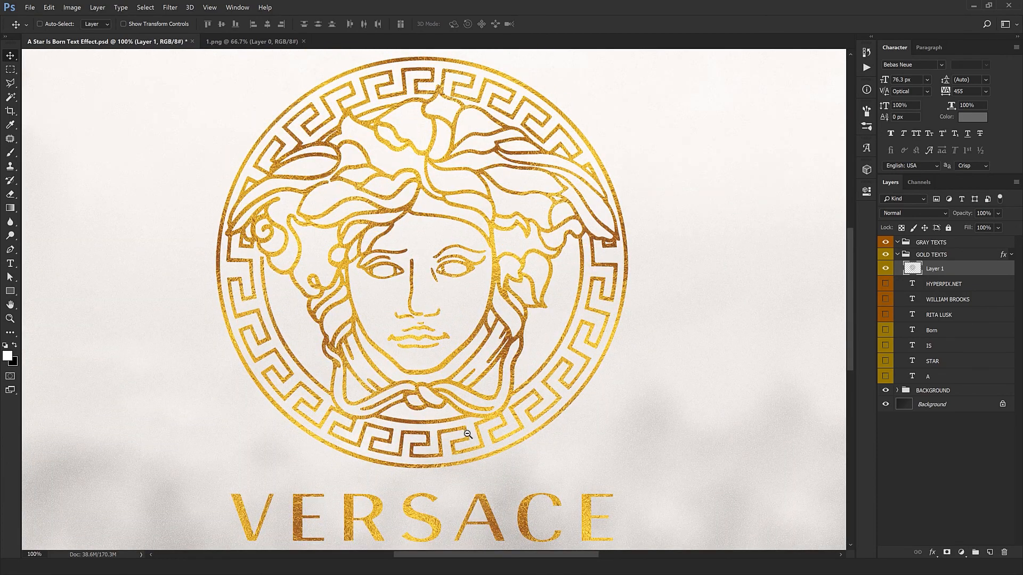
pyautogui.keyDown('alt'); pyautogui.click(467, 435); pyautogui.keyUp('alt')
pyautogui.keyDown('alt'); pyautogui.click(466, 431); pyautogui.keyUp('alt')
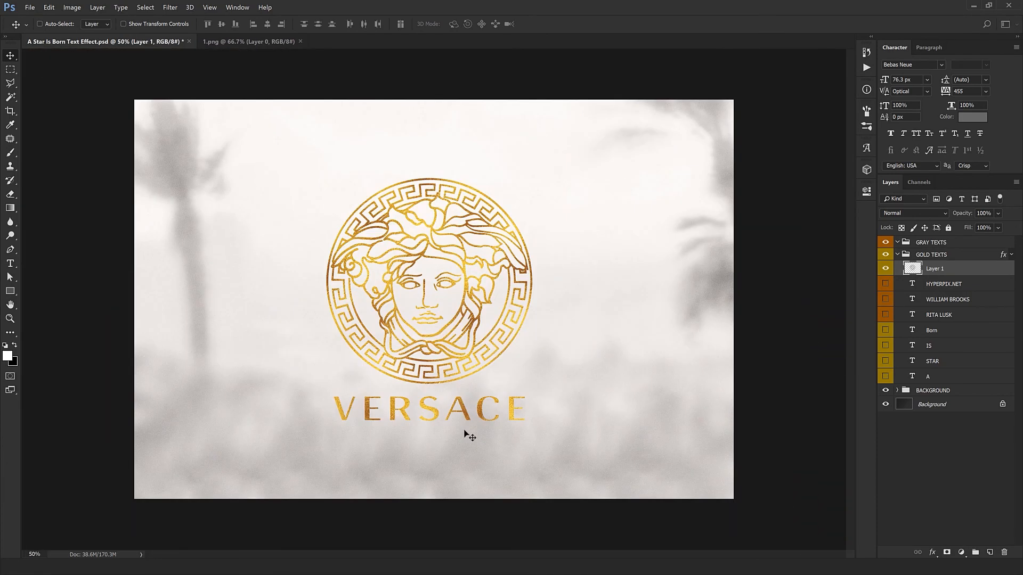